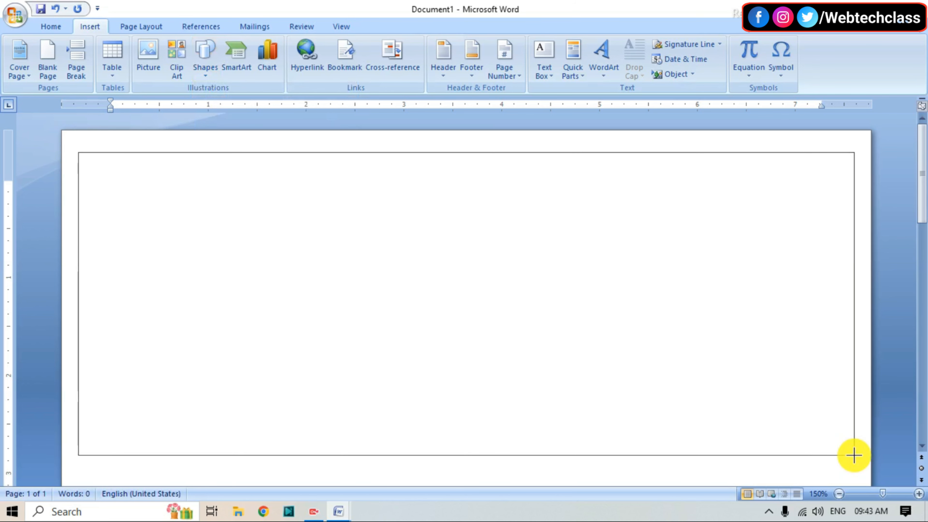
Step: Adjust the drawn rectangle's left and upper edges to make it about 3.15" high and 7.96" wide
{"action": "left_click_drag", "start_coordinate": [76, 303], "coordinate": [71, 303]}
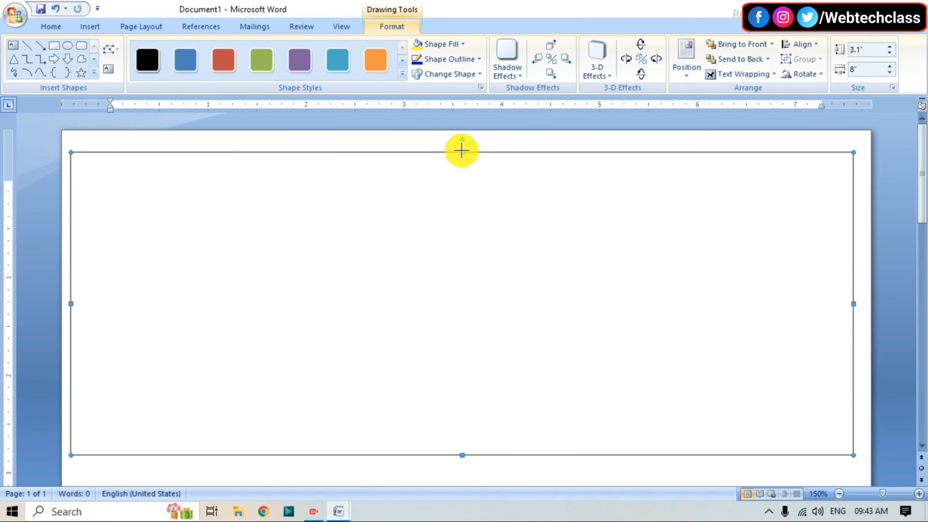
{"action": "left_click_drag", "start_coordinate": [463, 147], "coordinate": [463, 147]}
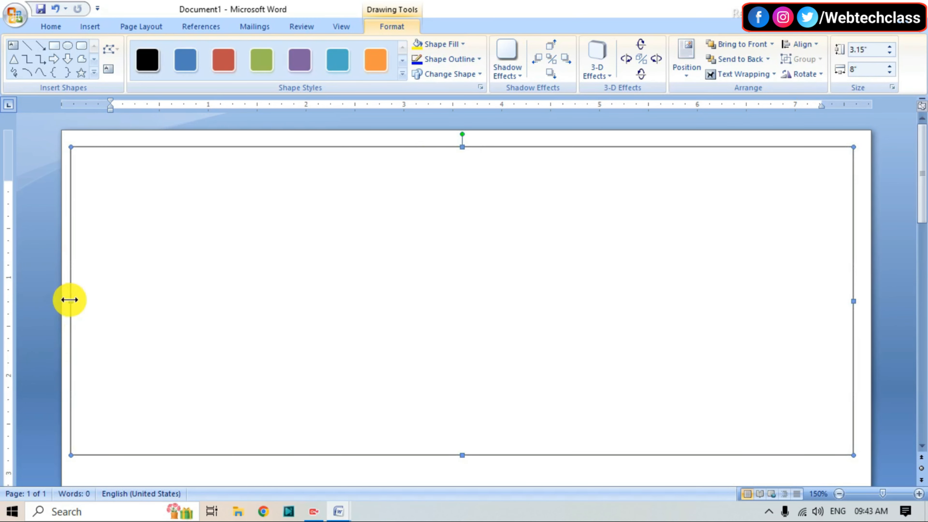
{"action": "left_click_drag", "start_coordinate": [75, 300], "coordinate": [75, 300]}
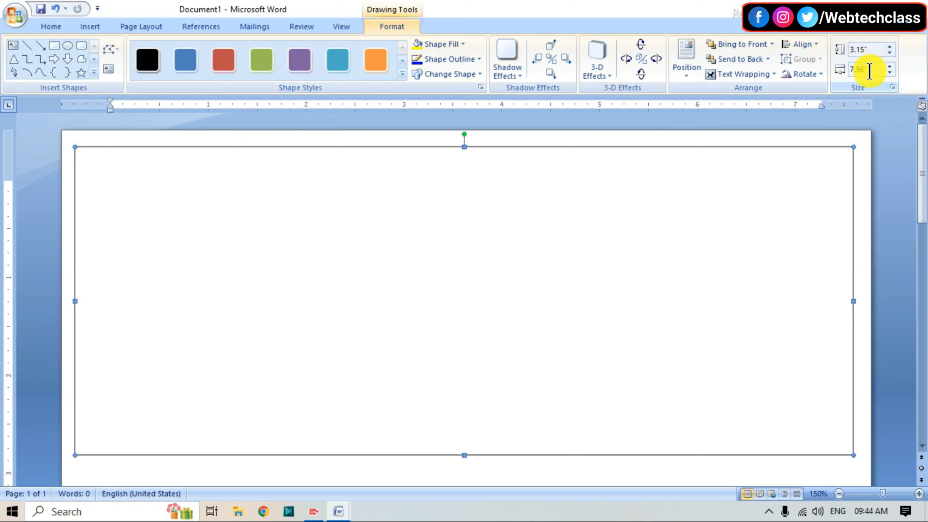
Step: Set the rectangle's height to 3.5" and its width to 8"
{"action": "left_click", "coordinate": [877, 49]}
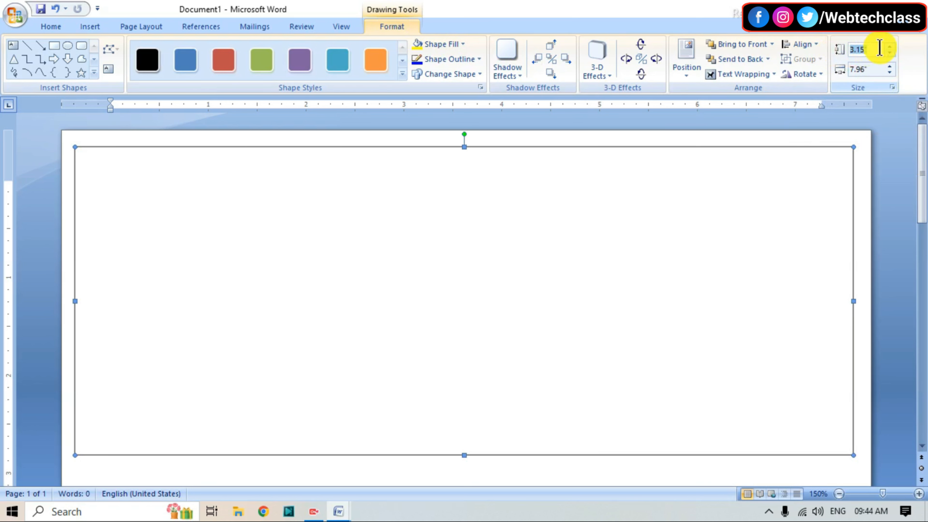
{"action": "left_click", "coordinate": [875, 52]}
{"action": "left_click", "coordinate": [876, 51]}
{"action": "type", "text": "3"}
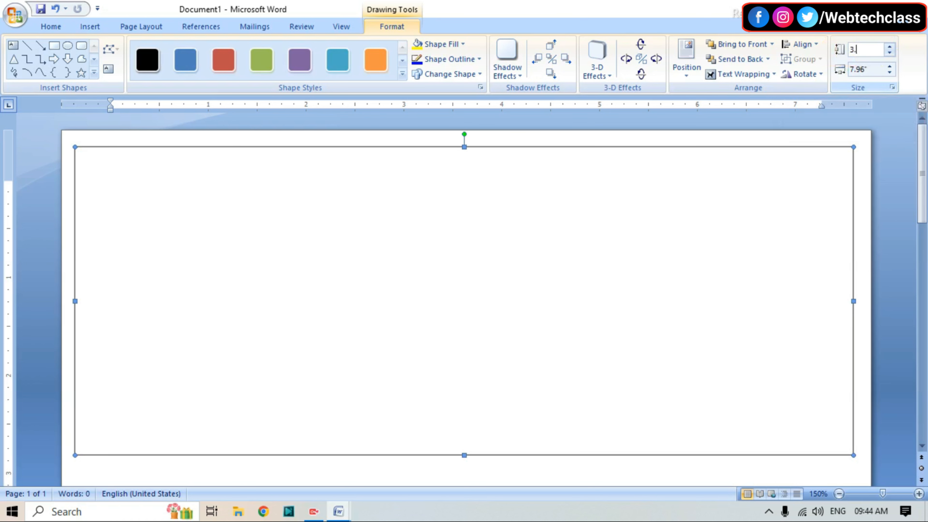
{"action": "type", "text": ".5"}
{"action": "left_click", "coordinate": [873, 69]}
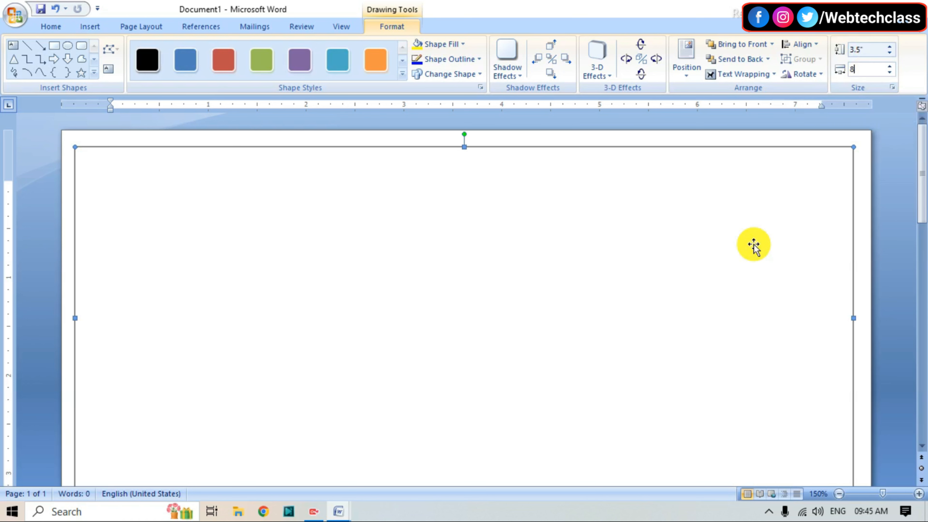
{"action": "left_click", "coordinate": [753, 244]}
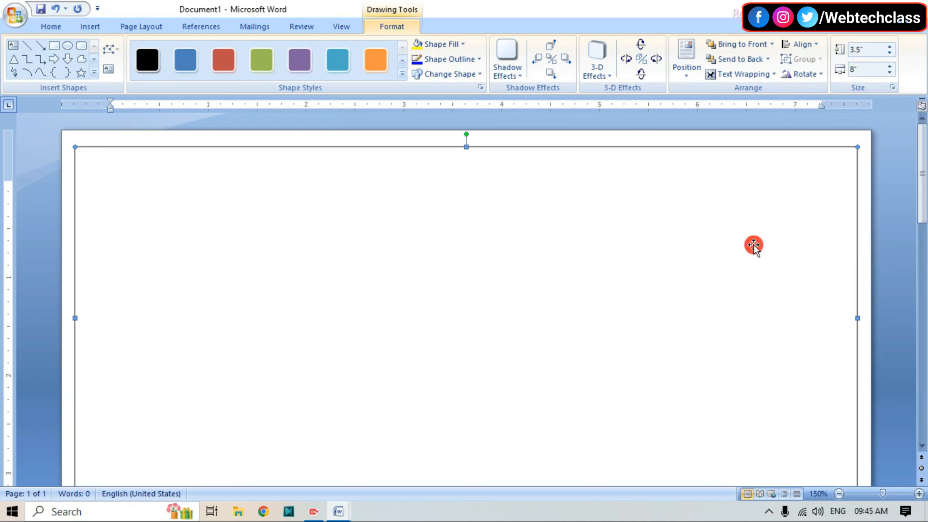
Step: Draw a rounded rectangle about 4.29" high and 7.34" wide starting inside the rectangle's upper-left corner, and tighten its corner rounding
{"action": "left_click", "coordinate": [88, 29]}
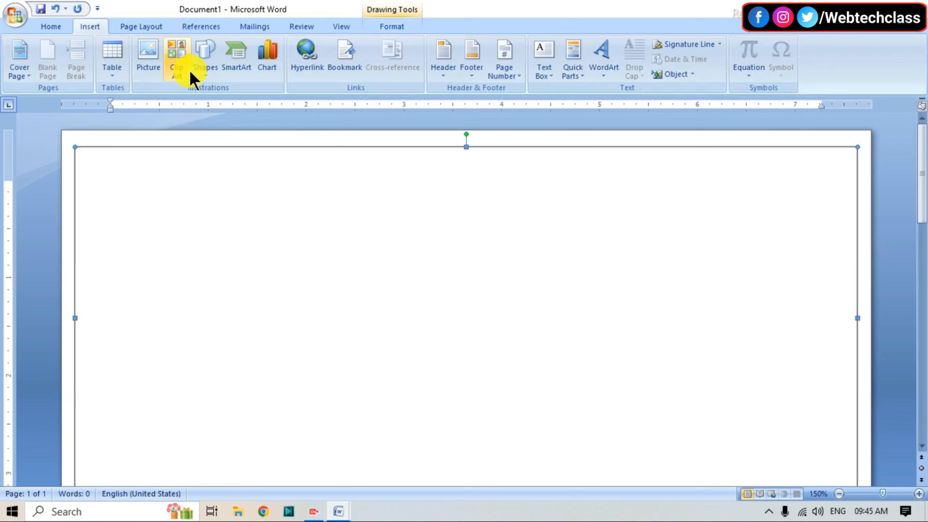
{"action": "left_click", "coordinate": [202, 75]}
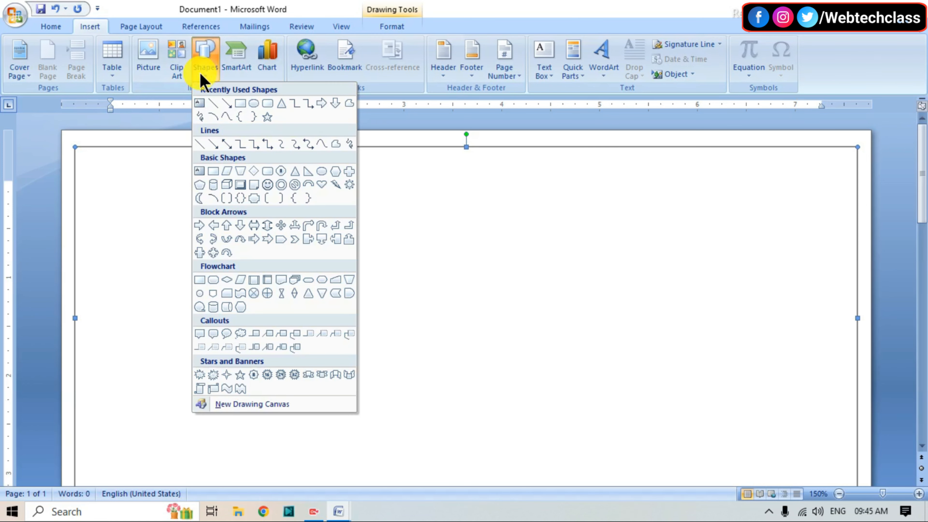
{"action": "left_click", "coordinate": [266, 172]}
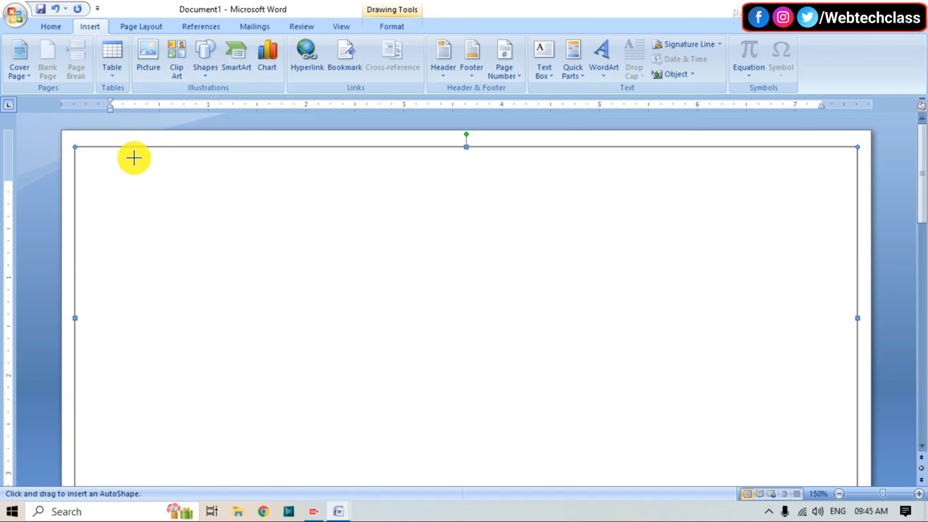
{"action": "left_click_drag", "start_coordinate": [88, 160], "coordinate": [807, 460]}
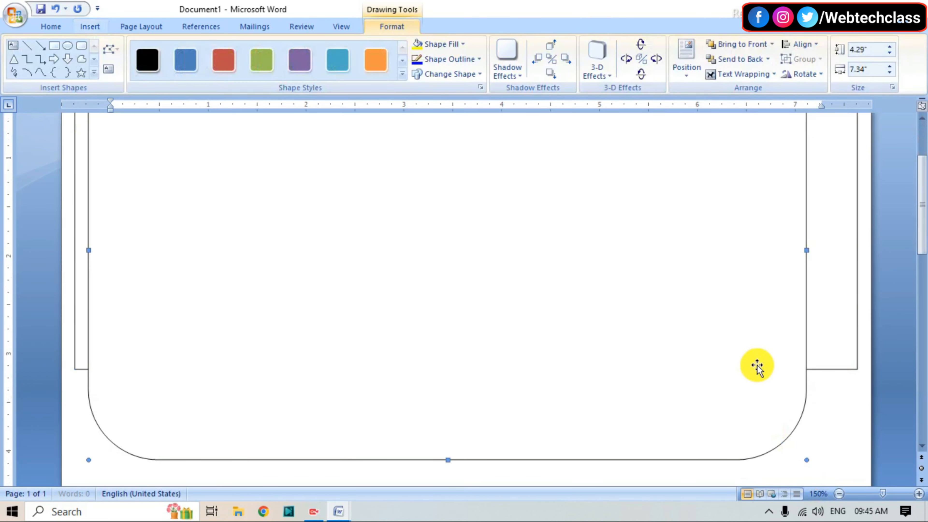
{"action": "scroll", "coordinate": [713, 333], "scroll_direction": "up", "scroll_amount": 3}
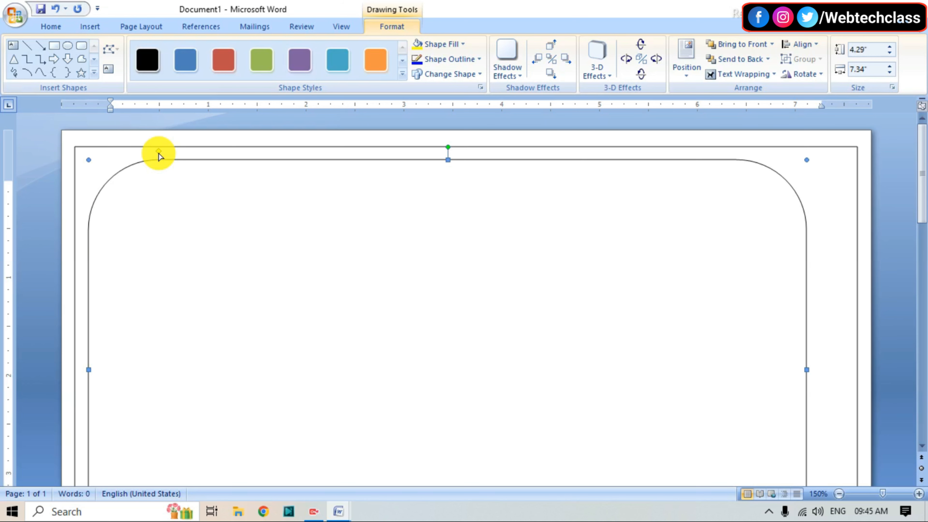
{"action": "left_click_drag", "start_coordinate": [157, 151], "coordinate": [102, 163]}
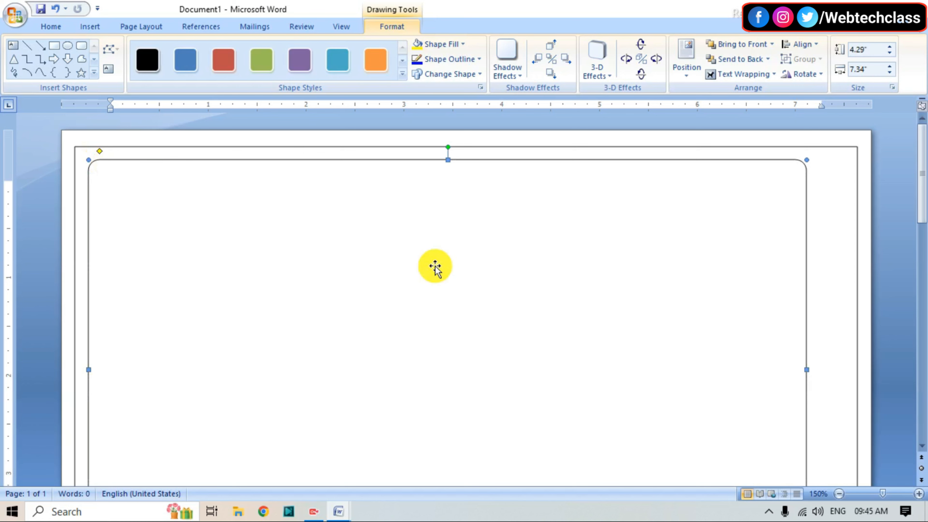
Step: Shrink the rounded rectangle to fit inside the outer one, with a height of 3.24" and a width of 7.75"
{"action": "scroll", "coordinate": [435, 265], "scroll_direction": "down", "scroll_amount": 3}
{"action": "left_click_drag", "start_coordinate": [446, 432], "coordinate": [441, 321]}
{"action": "scroll", "coordinate": [474, 321], "scroll_direction": "up", "scroll_amount": 4}
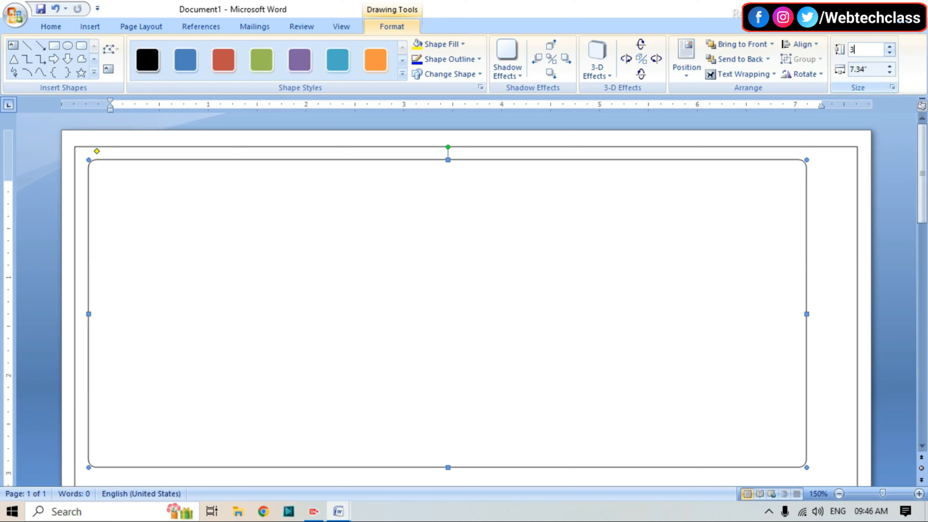
{"action": "left_click", "coordinate": [875, 70]}
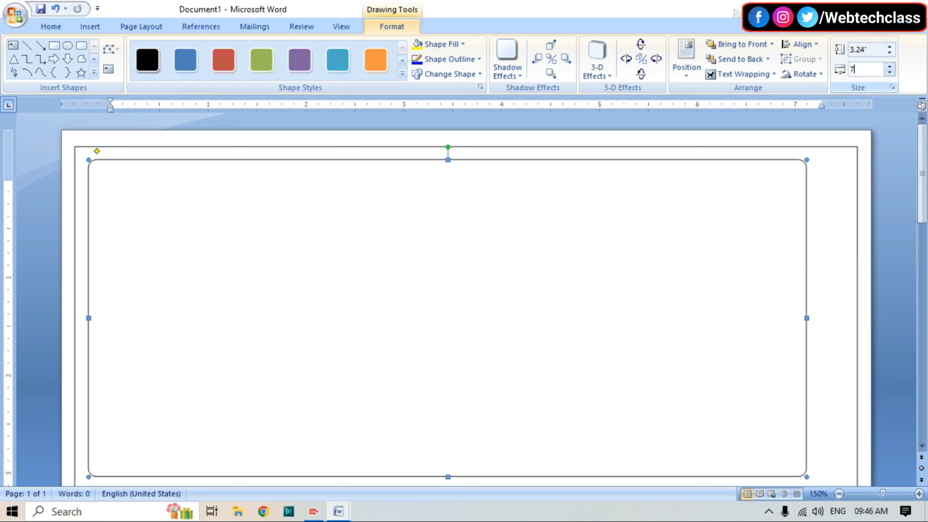
{"action": "type", "text": "7."}
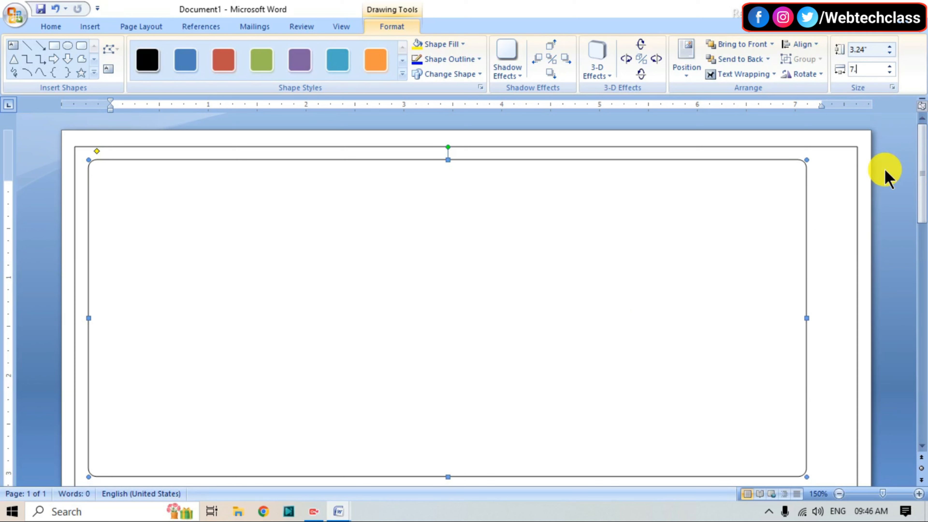
{"action": "type", "text": "75"}
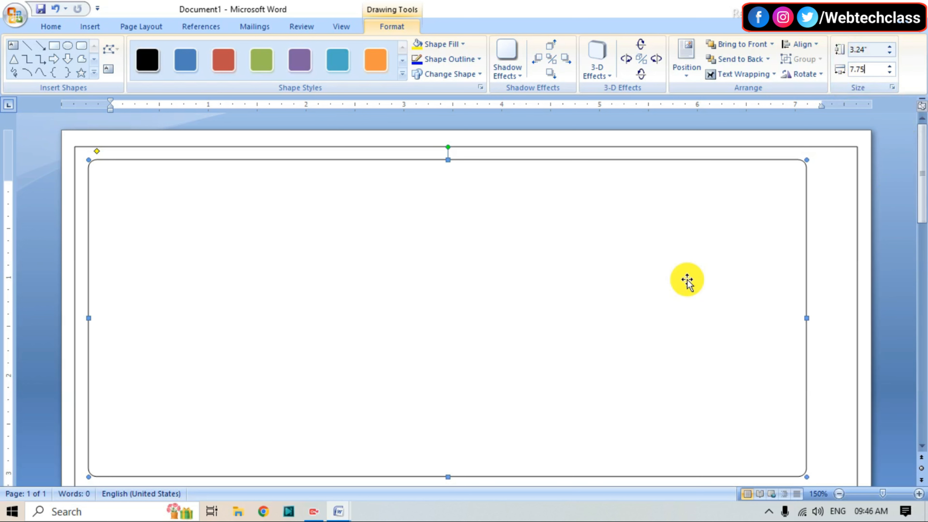
{"action": "key", "text": "Return"}
{"action": "scroll", "coordinate": [686, 279], "scroll_direction": "down", "scroll_amount": 1}
{"action": "scroll", "coordinate": [619, 245], "scroll_direction": "up", "scroll_amount": 1}
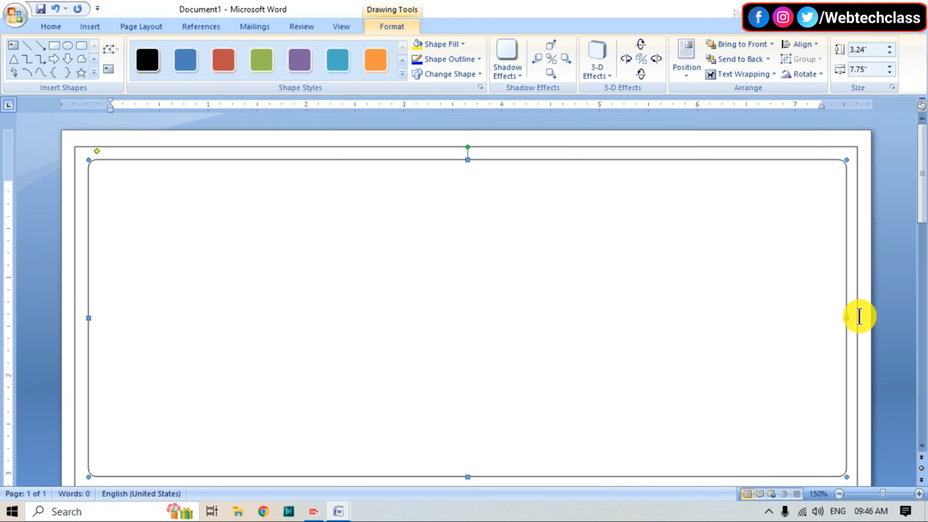
{"action": "scroll", "coordinate": [317, 257], "scroll_direction": "down", "scroll_amount": 1}
{"action": "scroll", "coordinate": [318, 256], "scroll_direction": "up", "scroll_amount": 1}
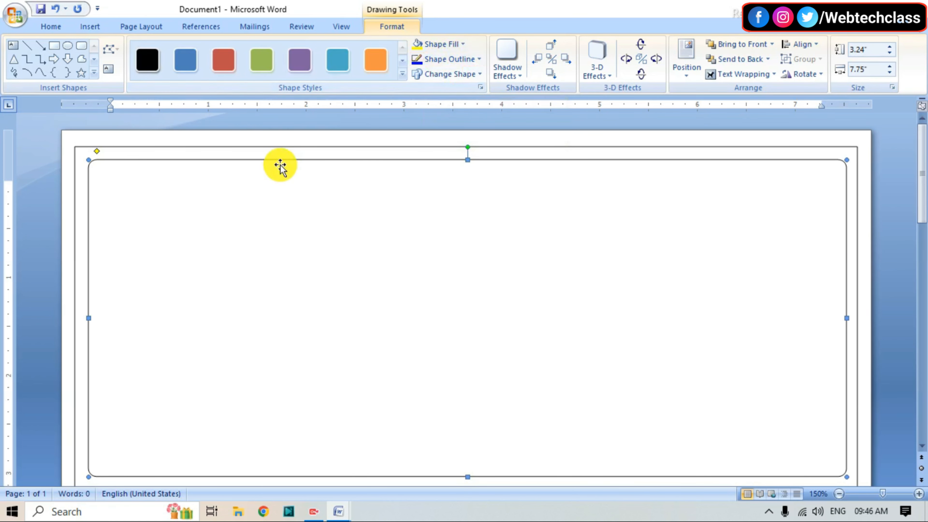
Step: Give the inner rounded rectangle an outline in the Dash line style
{"action": "left_click", "coordinate": [256, 237]}
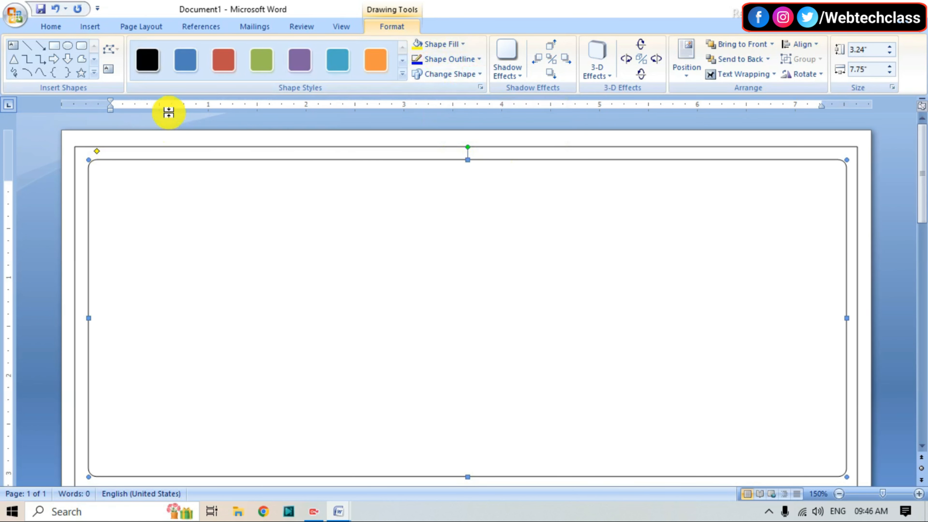
{"action": "left_click", "coordinate": [190, 148]}
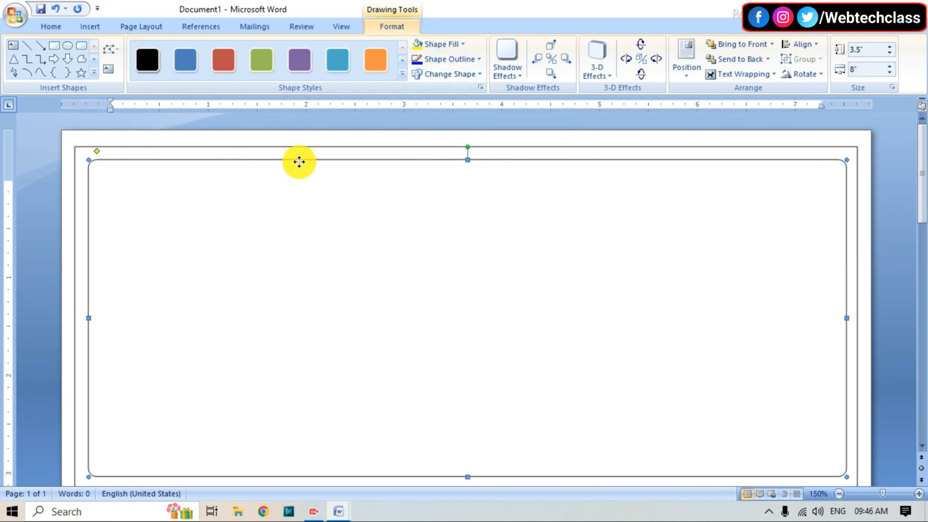
{"action": "left_click", "coordinate": [449, 59]}
{"action": "mouse_move", "coordinate": [442, 223]}
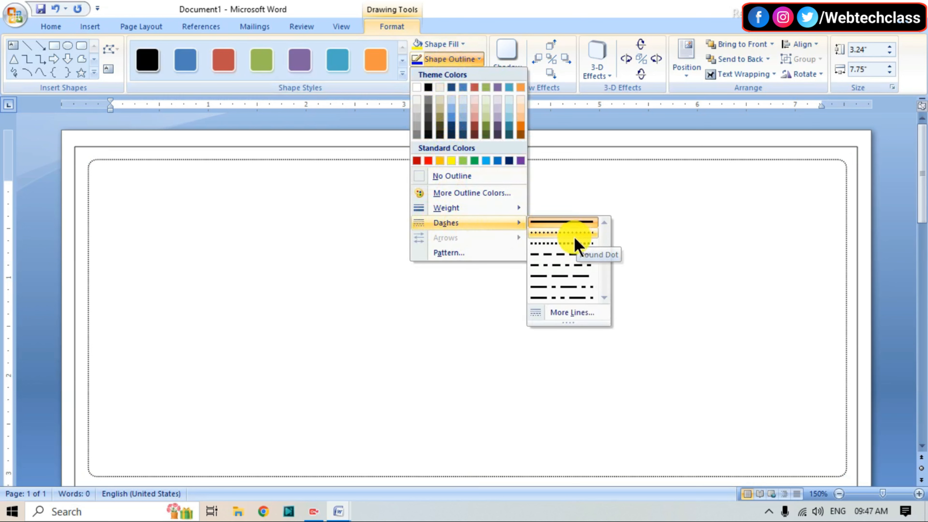
{"action": "left_click", "coordinate": [573, 255]}
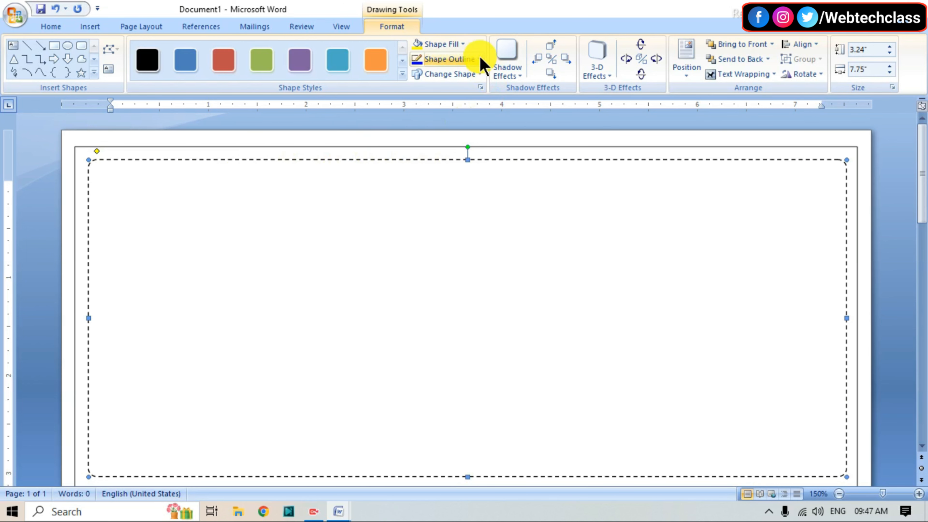
Step: Apply the darkest red theme shade to the outlines of both the inner rounded rectangle and the outer rectangle
{"action": "left_click", "coordinate": [468, 59]}
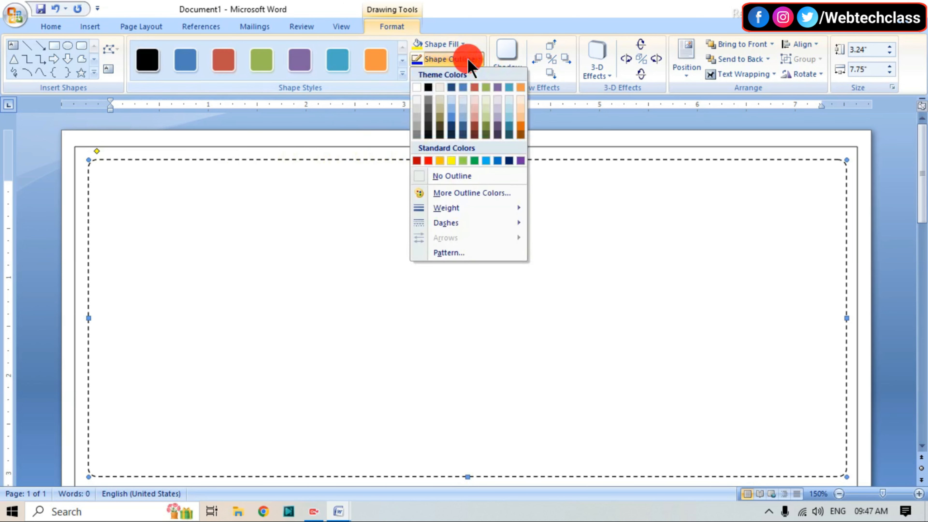
{"action": "left_click", "coordinate": [474, 134]}
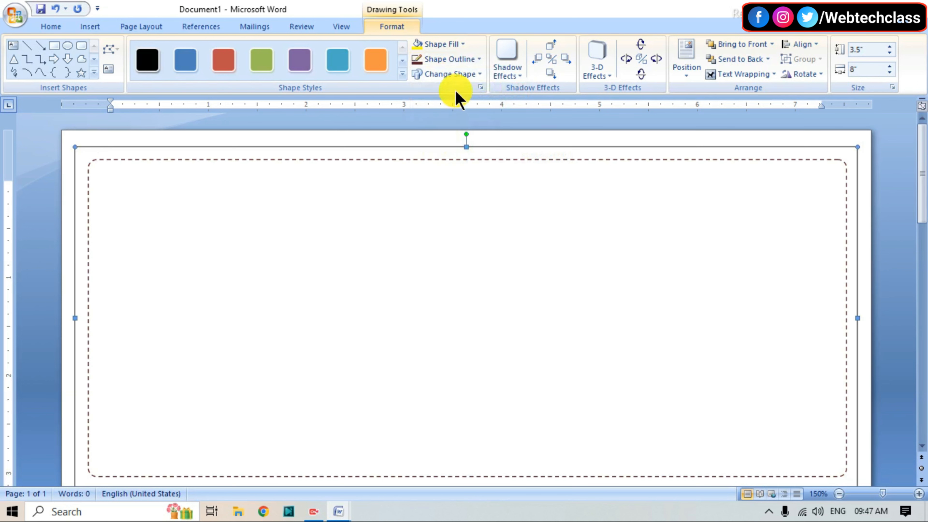
{"action": "left_click", "coordinate": [472, 60]}
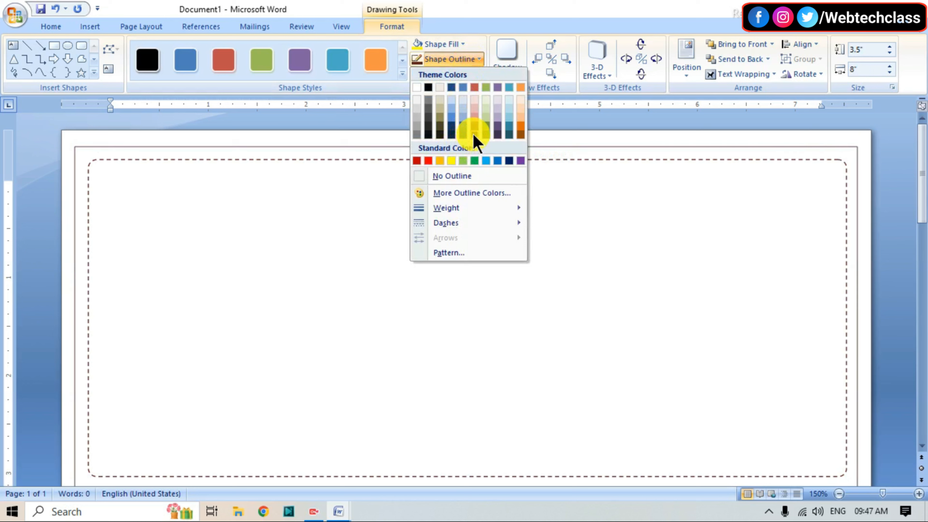
{"action": "left_click", "coordinate": [475, 135]}
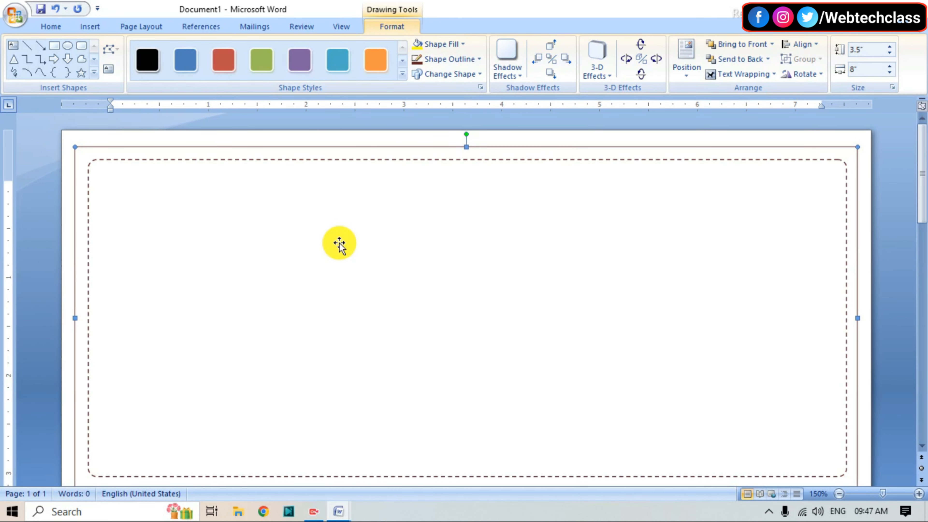
{"action": "scroll", "coordinate": [340, 234], "scroll_direction": "down", "scroll_amount": 2}
{"action": "scroll", "coordinate": [342, 229], "scroll_direction": "up", "scroll_amount": 2}
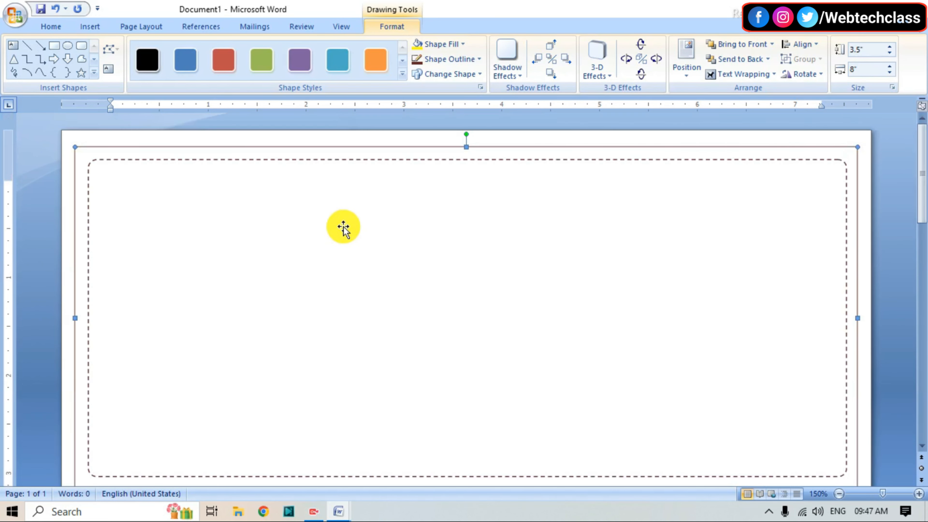
Step: Group the outer rectangle and the dashed rounded rectangle into one object
{"action": "left_click", "coordinate": [390, 156], "text": "shift"}
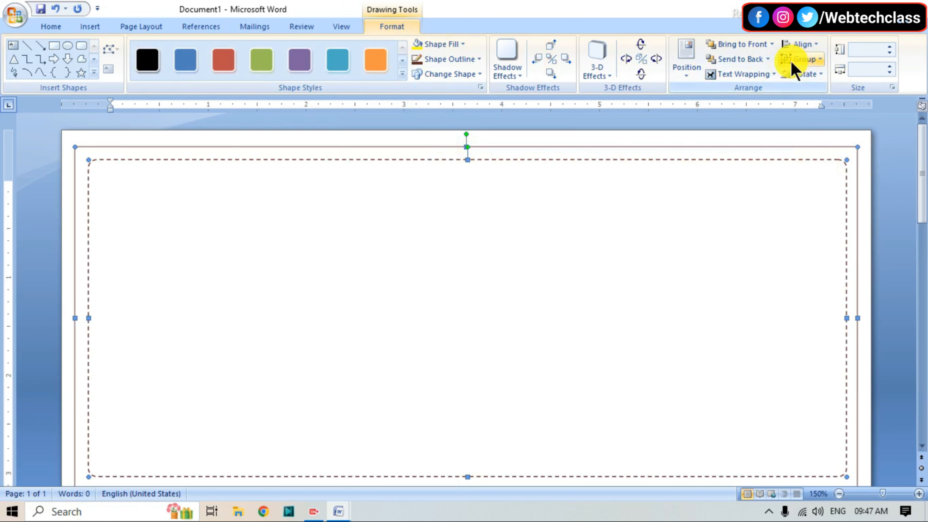
{"action": "left_click", "coordinate": [800, 59]}
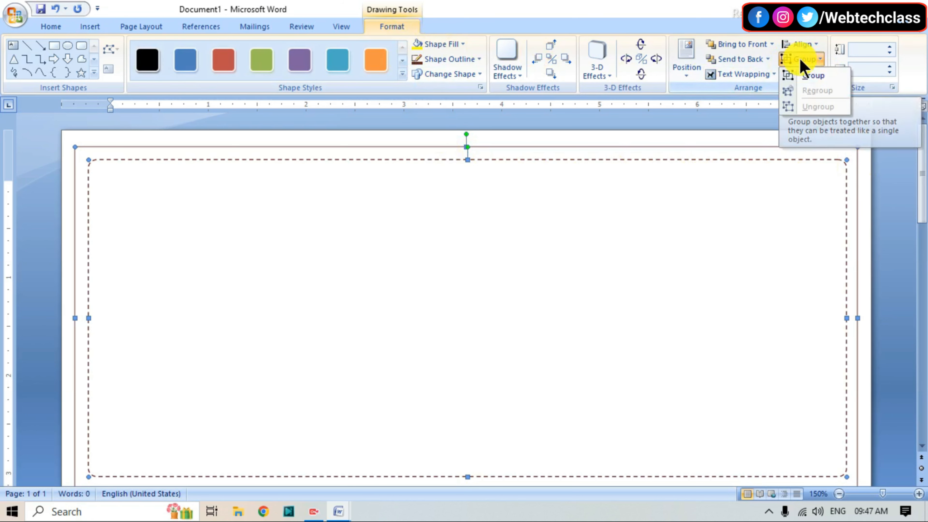
{"action": "left_click", "coordinate": [811, 76]}
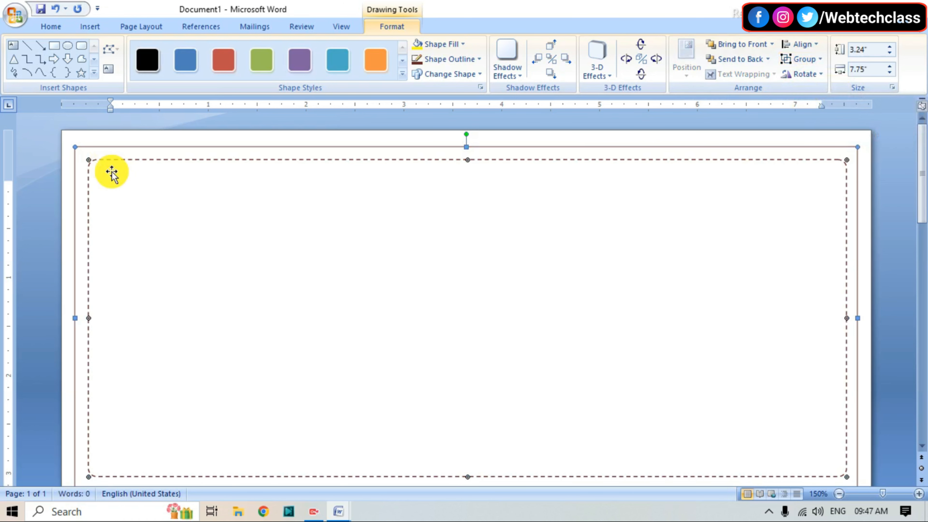
{"action": "left_click", "coordinate": [347, 152]}
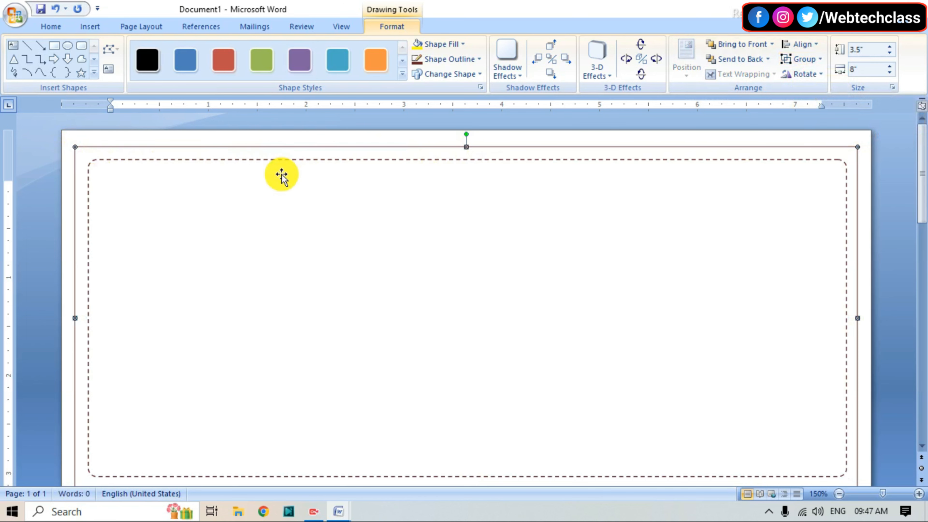
{"action": "left_click", "coordinate": [506, 159]}
{"action": "scroll", "coordinate": [343, 227], "scroll_direction": "down", "scroll_amount": 3}
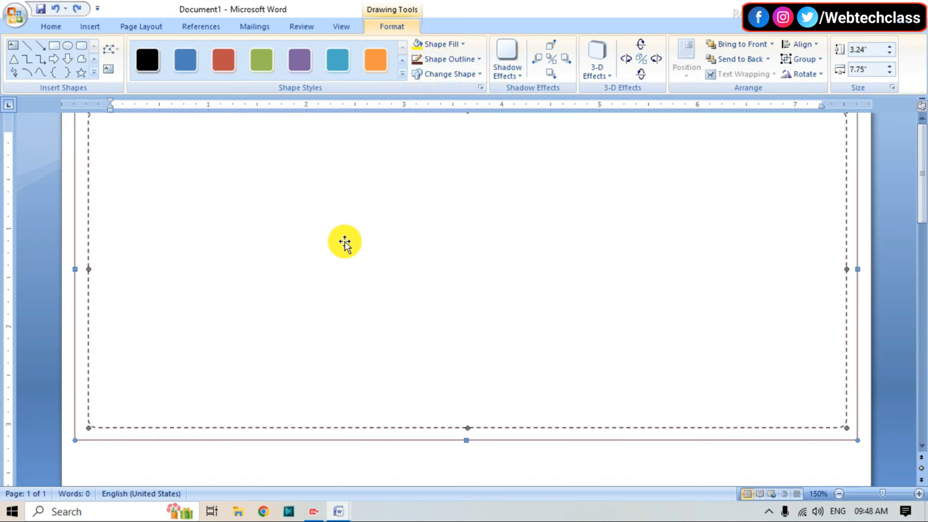
{"action": "scroll", "coordinate": [336, 221], "scroll_direction": "up", "scroll_amount": 3}
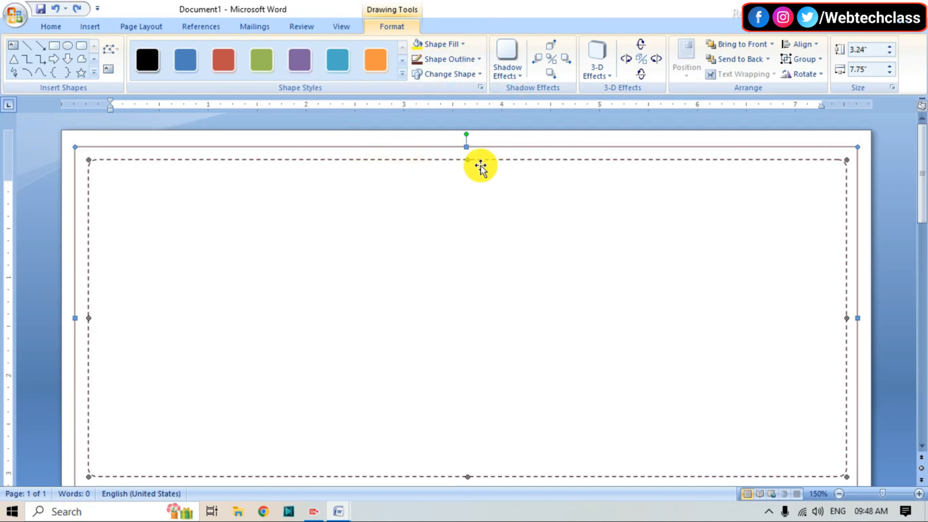
{"action": "left_click", "coordinate": [418, 148]}
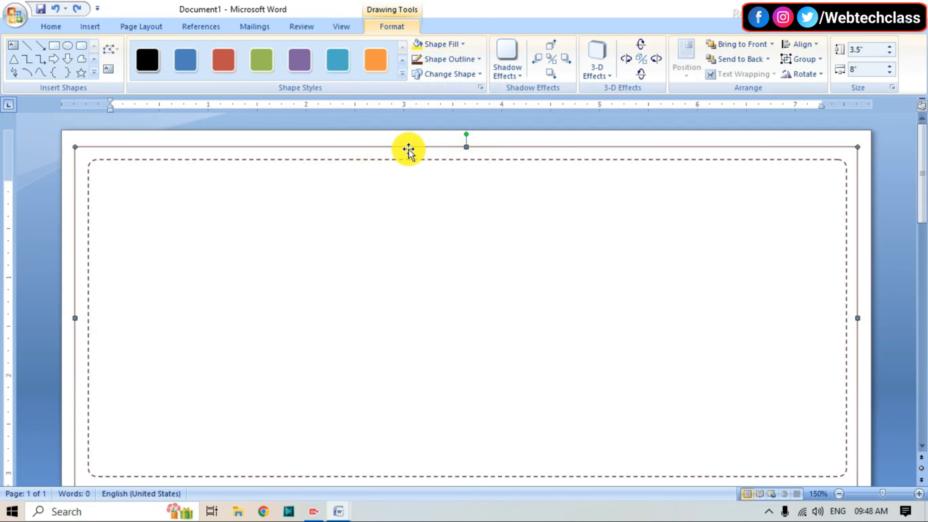
{"action": "scroll", "coordinate": [294, 199], "scroll_direction": "down", "scroll_amount": 1}
{"action": "scroll", "coordinate": [219, 245], "scroll_direction": "up", "scroll_amount": 1}
Step: Remove the fill from the inner dashed rounded rectangle by setting it to No Fill
{"action": "left_click", "coordinate": [399, 163]}
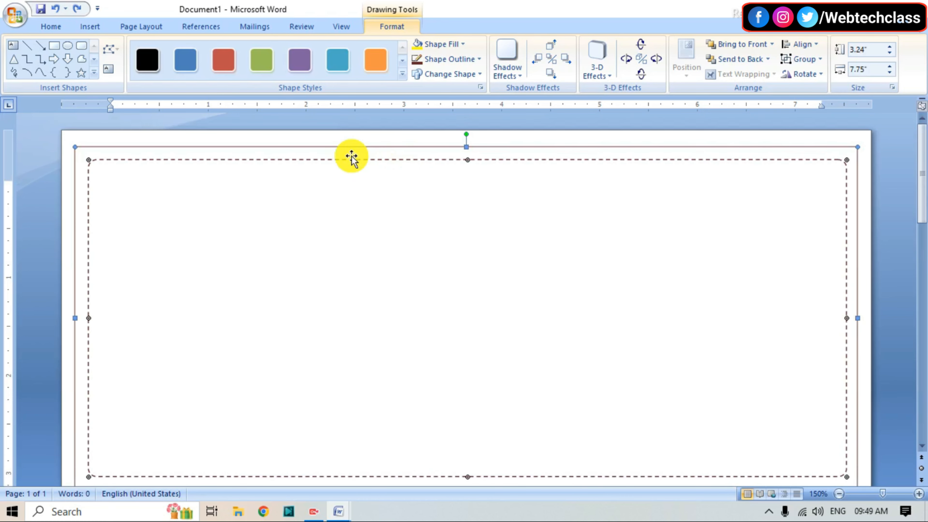
{"action": "left_click", "coordinate": [441, 44]}
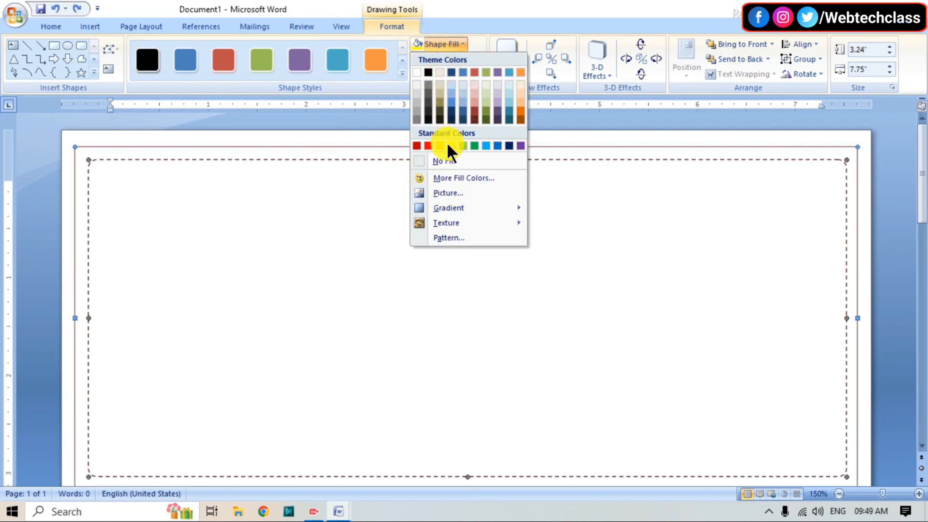
{"action": "left_click", "coordinate": [450, 161]}
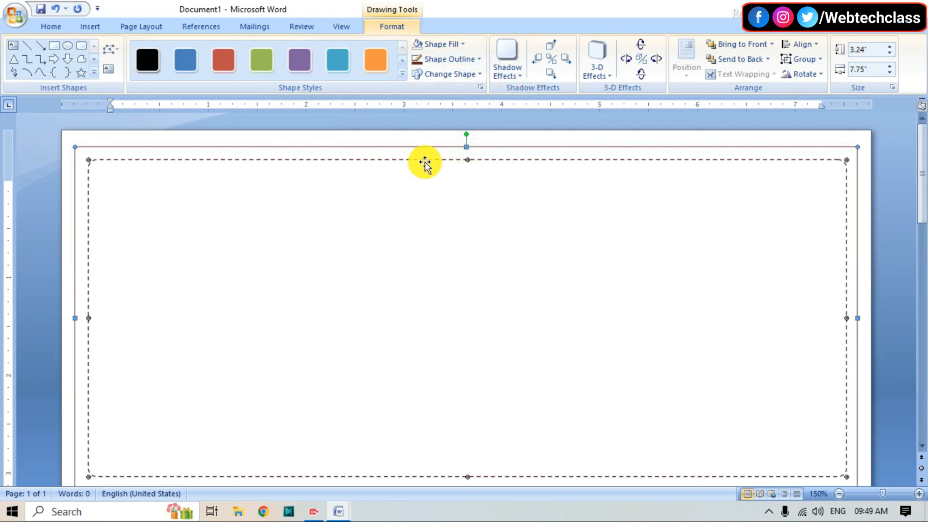
Step: Fill the outer rectangle with the standard Yellow colour
{"action": "left_click", "coordinate": [423, 147]}
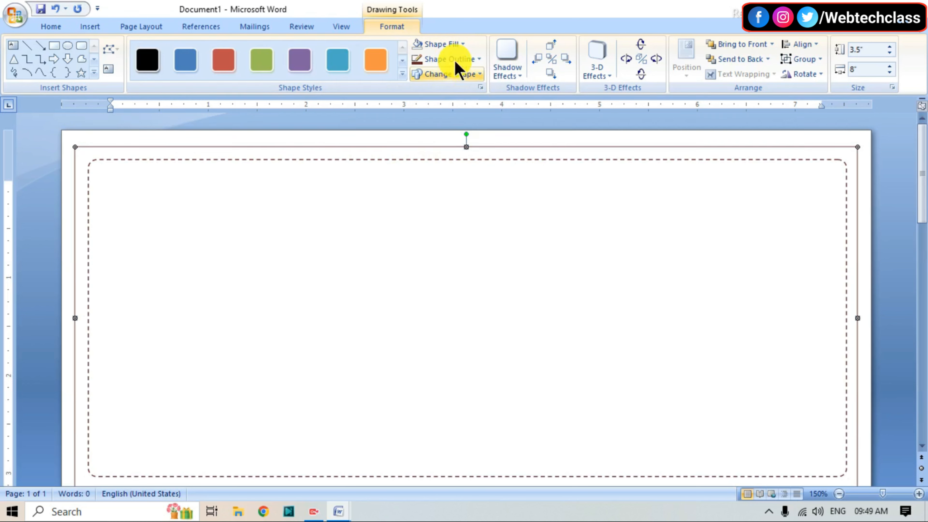
{"action": "left_click", "coordinate": [455, 44]}
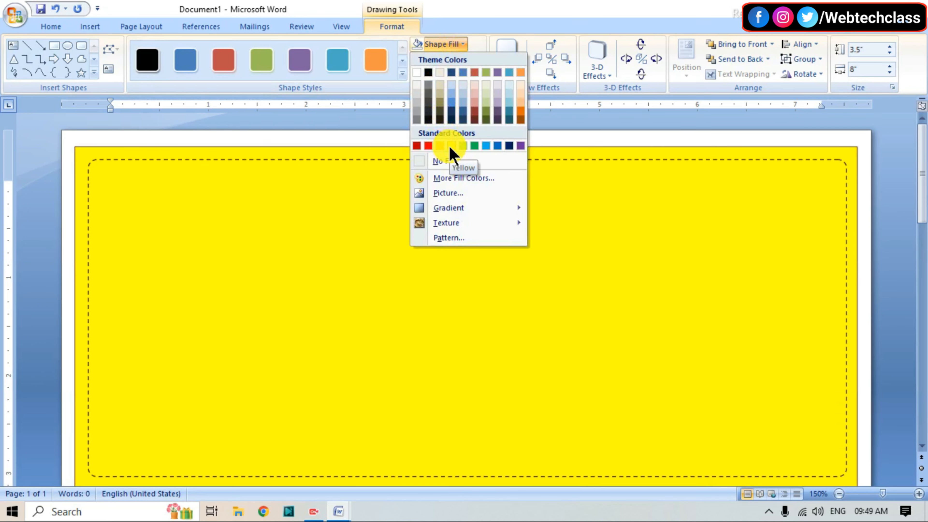
{"action": "left_click", "coordinate": [451, 147]}
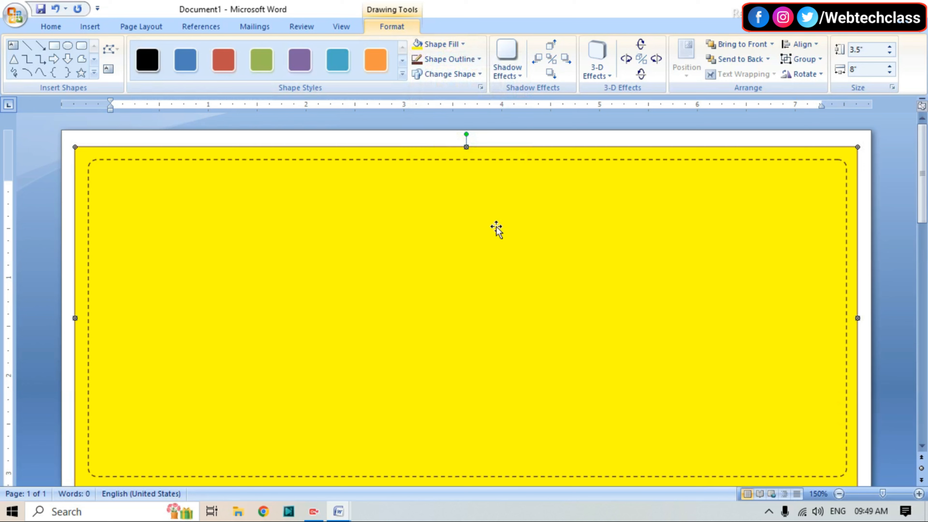
{"action": "scroll", "coordinate": [497, 229], "scroll_direction": "down", "scroll_amount": 2}
{"action": "scroll", "coordinate": [497, 229], "scroll_direction": "up", "scroll_amount": 2}
{"action": "scroll", "coordinate": [496, 234], "scroll_direction": "down", "scroll_amount": 3}
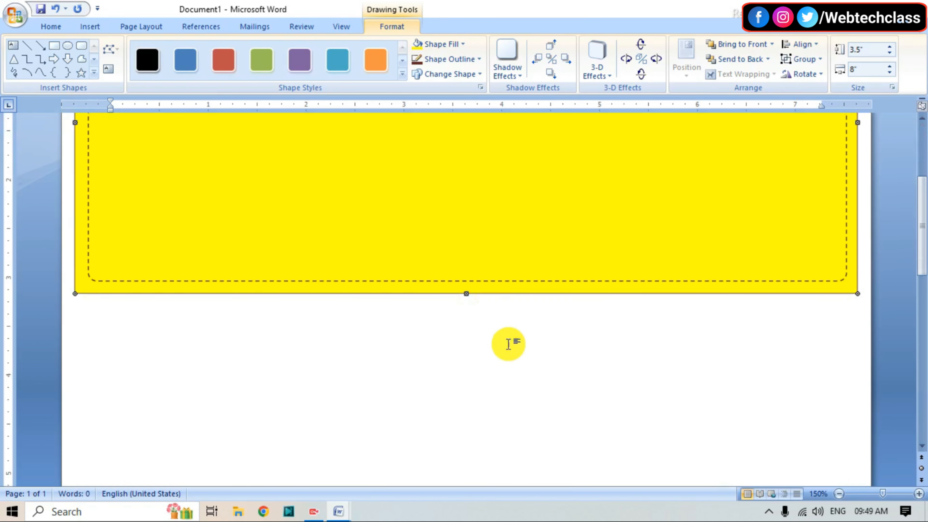
{"action": "scroll", "coordinate": [509, 244], "scroll_direction": "up", "scroll_amount": 1}
{"action": "scroll", "coordinate": [478, 197], "scroll_direction": "up", "scroll_amount": 3}
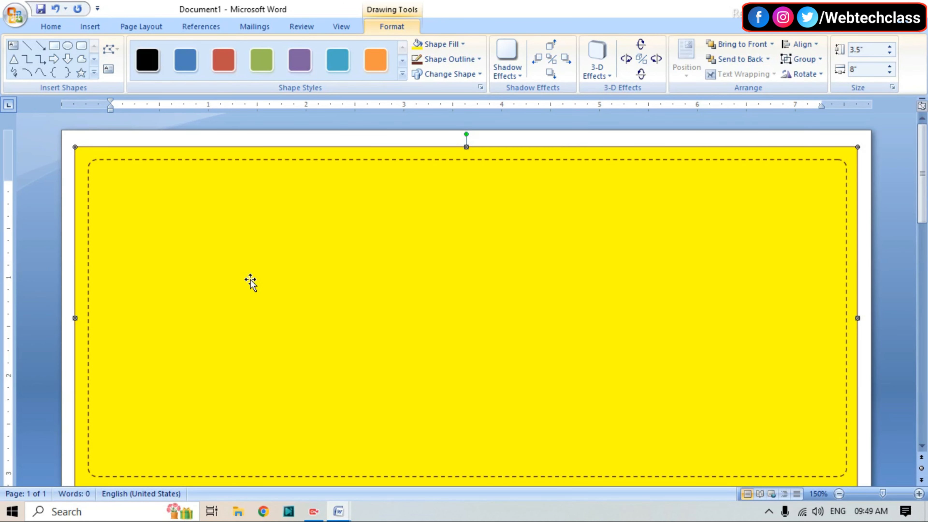
{"action": "scroll", "coordinate": [433, 211], "scroll_direction": "down", "scroll_amount": 1}
{"action": "scroll", "coordinate": [430, 172], "scroll_direction": "up", "scroll_amount": 1}
Step: Duplicate the yellow card and place the copy directly below the original, aligned with its side edges and leaving a small gap
{"action": "key", "text": "ctrl+d"}
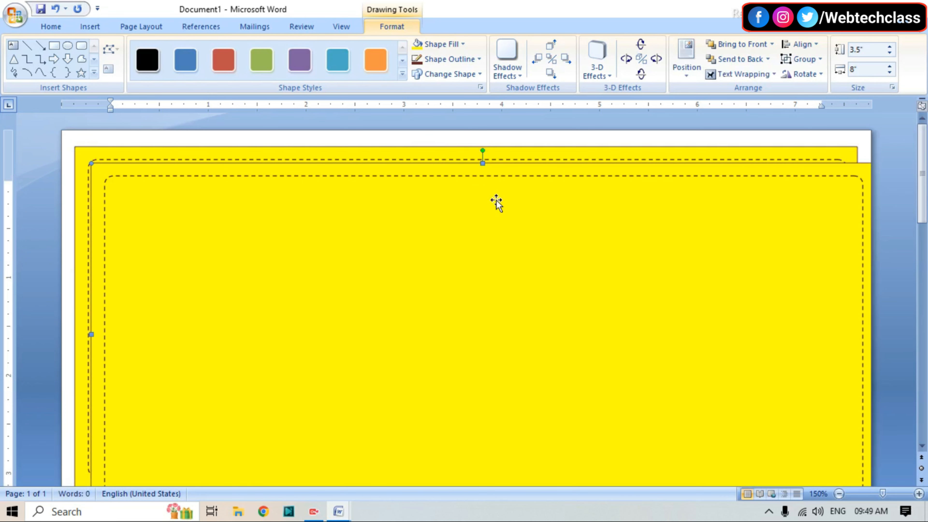
{"action": "scroll", "coordinate": [449, 238], "scroll_direction": "down", "scroll_amount": 2}
{"action": "left_click_drag", "start_coordinate": [454, 179], "coordinate": [431, 387]}
{"action": "scroll", "coordinate": [453, 285], "scroll_direction": "down", "scroll_amount": 2}
{"action": "left_click_drag", "start_coordinate": [457, 267], "coordinate": [482, 349]}
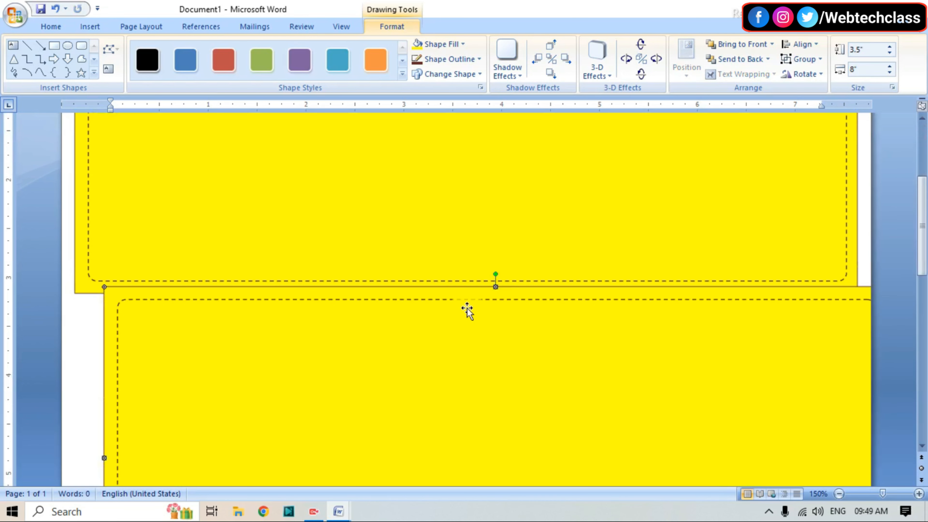
{"action": "left_click_drag", "start_coordinate": [466, 379], "coordinate": [459, 391]}
{"action": "scroll", "coordinate": [563, 362], "scroll_direction": "down", "scroll_amount": 5}
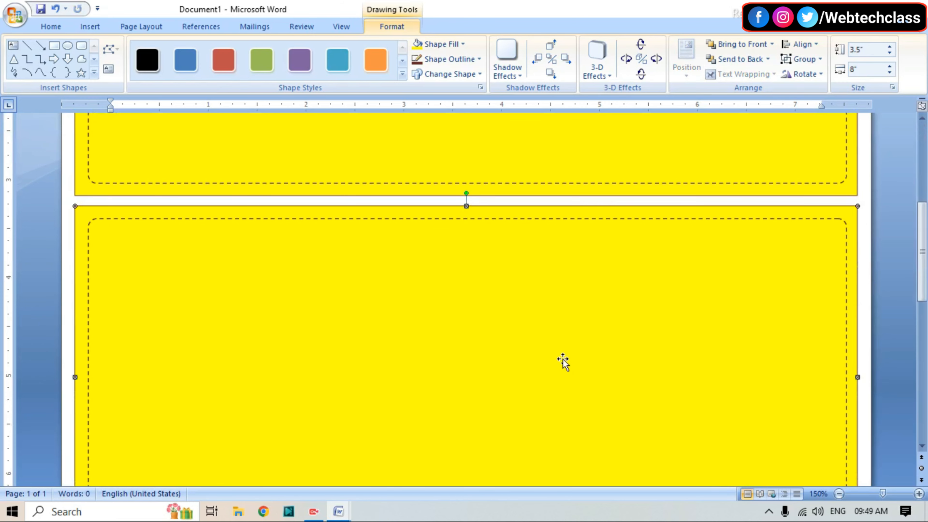
{"action": "scroll", "coordinate": [549, 325], "scroll_direction": "up", "scroll_amount": 7}
{"action": "scroll", "coordinate": [548, 325], "scroll_direction": "up", "scroll_amount": 2}
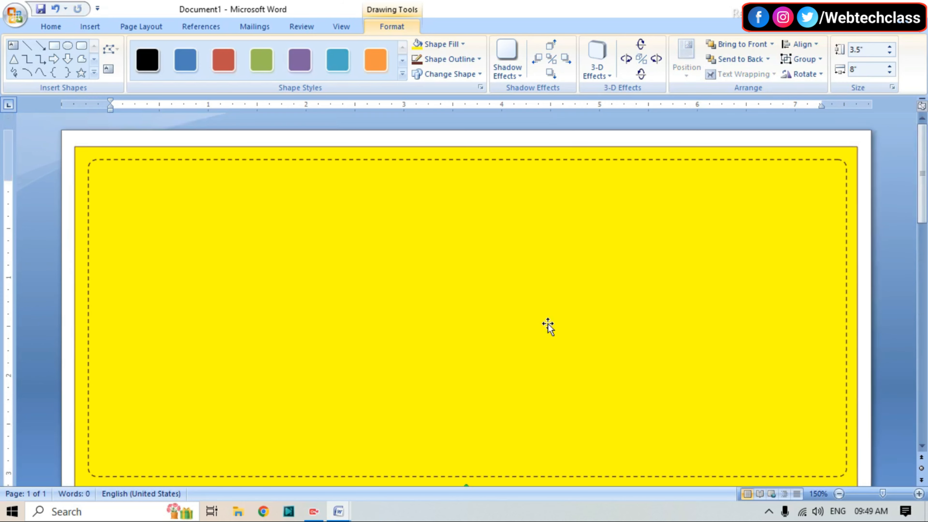
{"action": "scroll", "coordinate": [548, 325], "scroll_direction": "down", "scroll_amount": 6}
{"action": "scroll", "coordinate": [495, 201], "scroll_direction": "up", "scroll_amount": 6}
{"action": "left_click_drag", "start_coordinate": [921, 165], "coordinate": [922, 179]}
{"action": "left_click", "coordinate": [698, 261]}
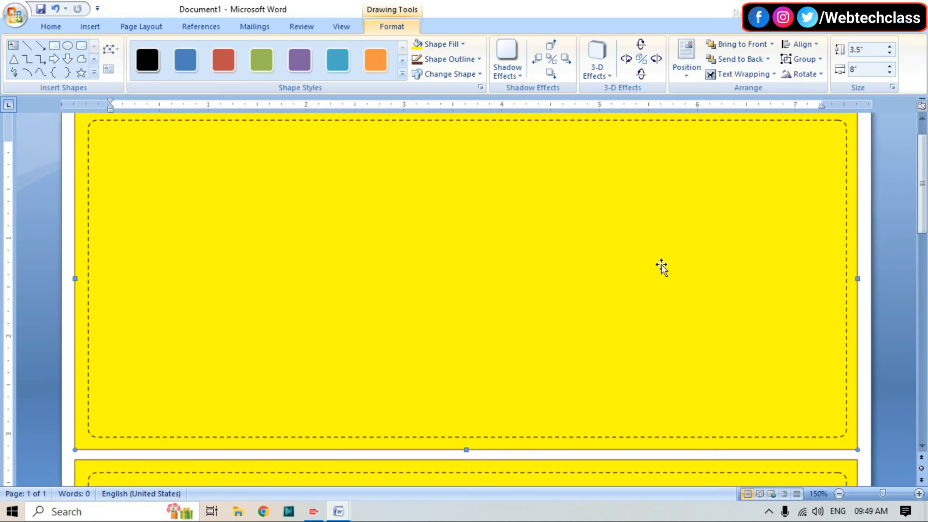
{"action": "scroll", "coordinate": [661, 266], "scroll_direction": "up", "scroll_amount": 1}
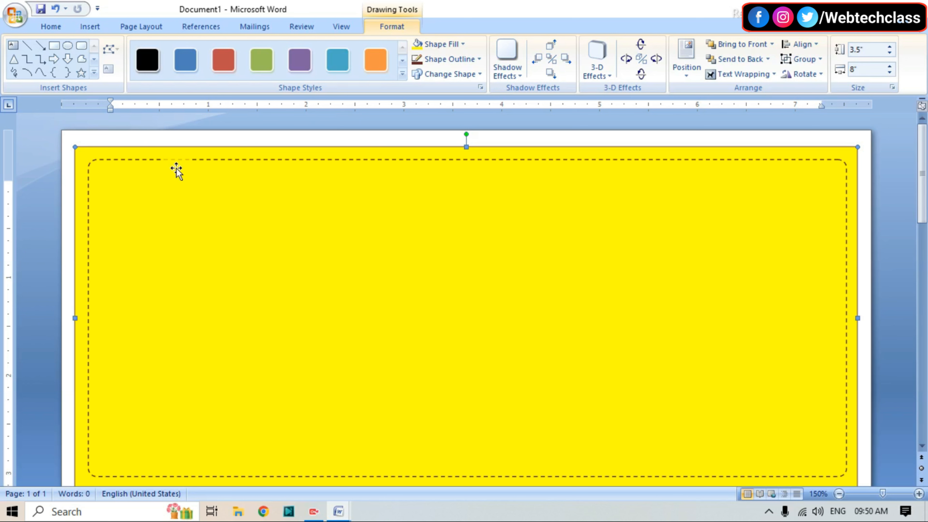
Step: Insert the "श्री गणेशाय नमः" picture from the Wedding PNG folder inside PNG Logo on Local Disk (E:)
{"action": "left_click", "coordinate": [90, 29]}
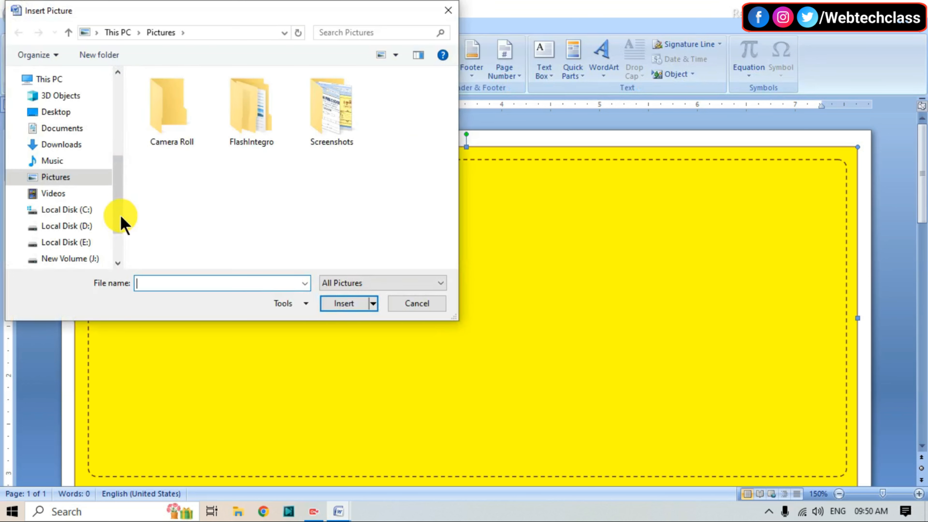
{"action": "left_click", "coordinate": [78, 243]}
{"action": "scroll", "coordinate": [302, 207], "scroll_direction": "down", "scroll_amount": 3}
{"action": "double_click", "coordinate": [344, 209]}
{"action": "left_click_drag", "start_coordinate": [452, 90], "coordinate": [464, 140]}
{"action": "double_click", "coordinate": [185, 168]}
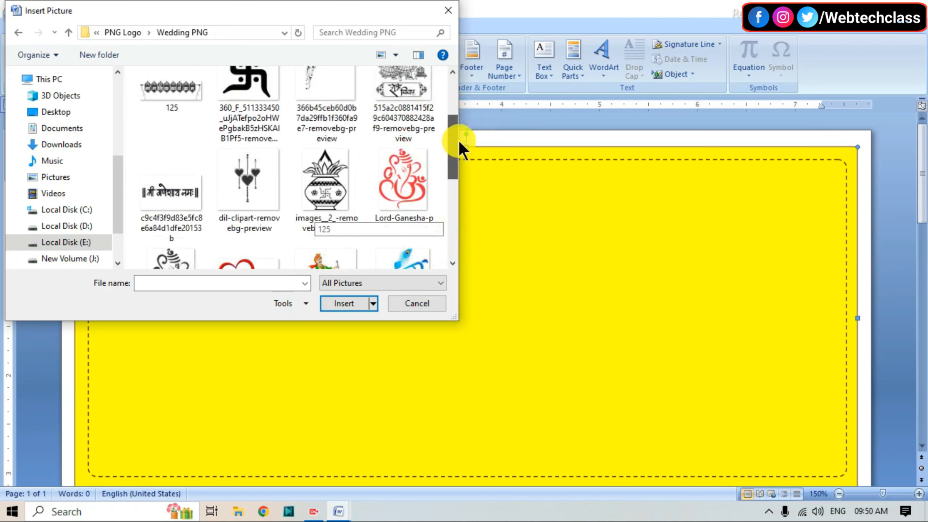
{"action": "left_click", "coordinate": [183, 197]}
{"action": "left_click", "coordinate": [346, 304]}
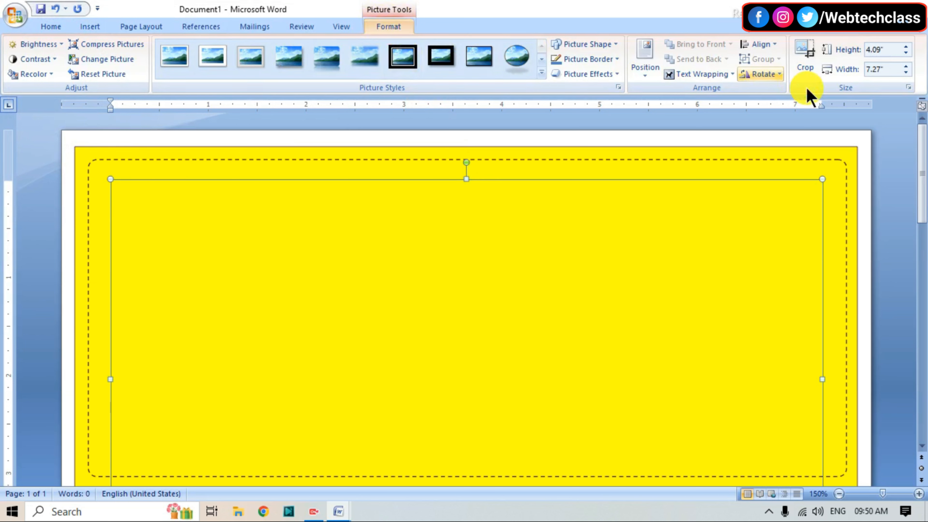
Step: Set the "श्री गणेशाय नमः" picture to In Front of Text and shrink it to about 0.79" by 1.41" near the upper card's top edge
{"action": "left_click", "coordinate": [722, 74]}
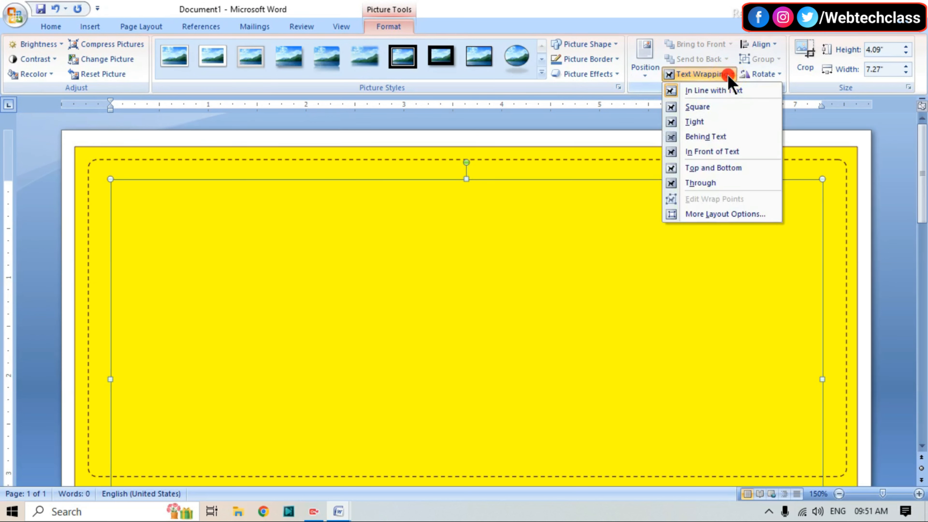
{"action": "left_click", "coordinate": [721, 156]}
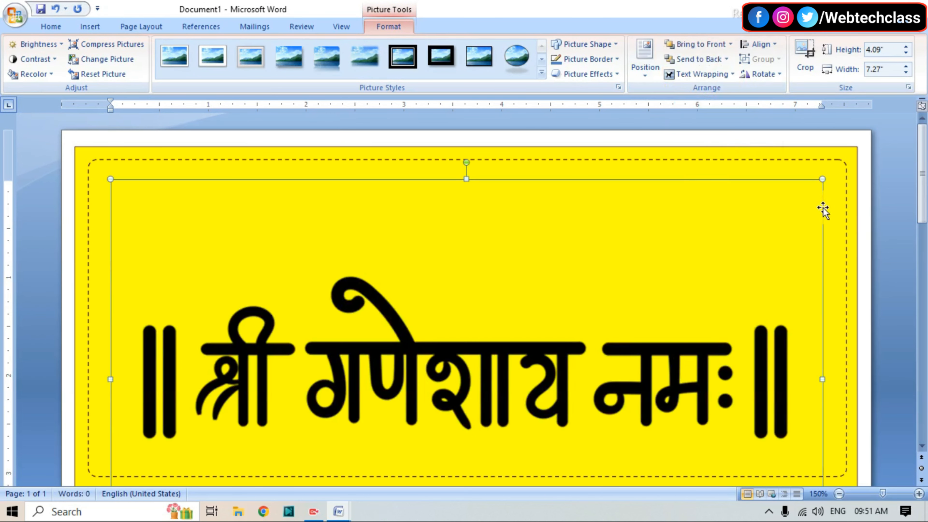
{"action": "left_click_drag", "start_coordinate": [822, 179], "coordinate": [545, 335]}
{"action": "left_click_drag", "start_coordinate": [349, 420], "coordinate": [456, 259]}
{"action": "left_click_drag", "start_coordinate": [653, 419], "coordinate": [405, 279]}
{"action": "left_click_drag", "start_coordinate": [340, 205], "coordinate": [462, 178]}
{"action": "left_click_drag", "start_coordinate": [528, 253], "coordinate": [478, 224]}
{"action": "left_click_drag", "start_coordinate": [427, 198], "coordinate": [464, 203]}
Step: Center the "श्री गणेशाय नमः" picture horizontally and reduce its height to about 0.64"
{"action": "left_click", "coordinate": [764, 44]}
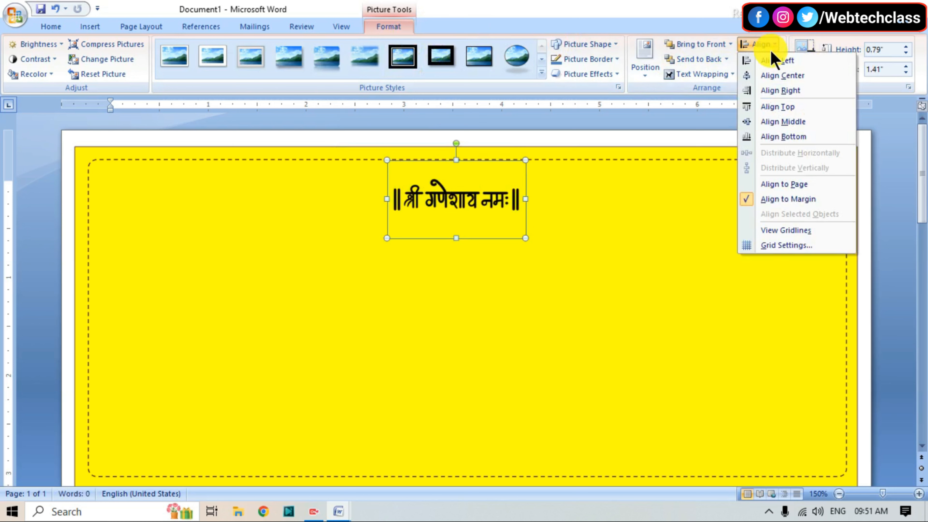
{"action": "left_click", "coordinate": [777, 75]}
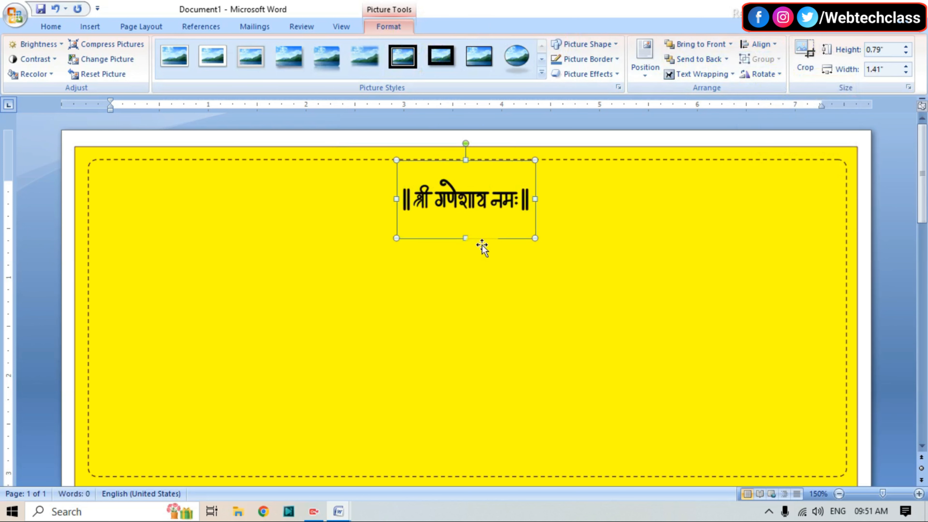
{"action": "left_click_drag", "start_coordinate": [466, 238], "coordinate": [466, 207]}
{"action": "left_click", "coordinate": [636, 245]}
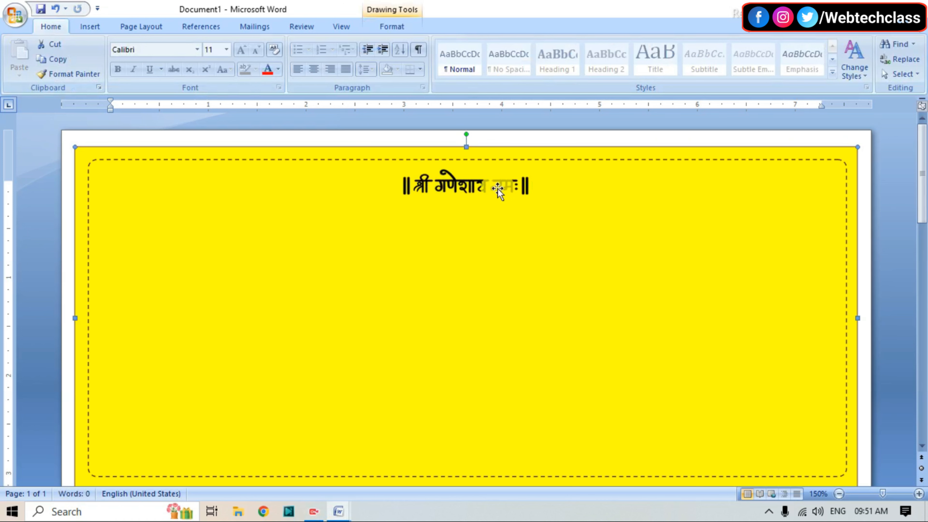
Step: Recolor the "श्री गणेशाय नमः" picture with the red light variation
{"action": "left_click", "coordinate": [495, 200]}
{"action": "left_click", "coordinate": [382, 27]}
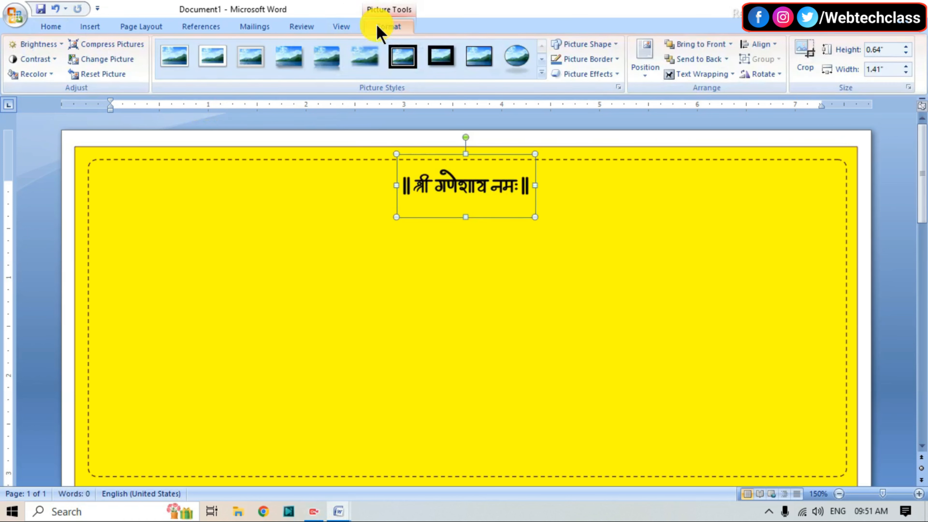
{"action": "left_click", "coordinate": [33, 74]}
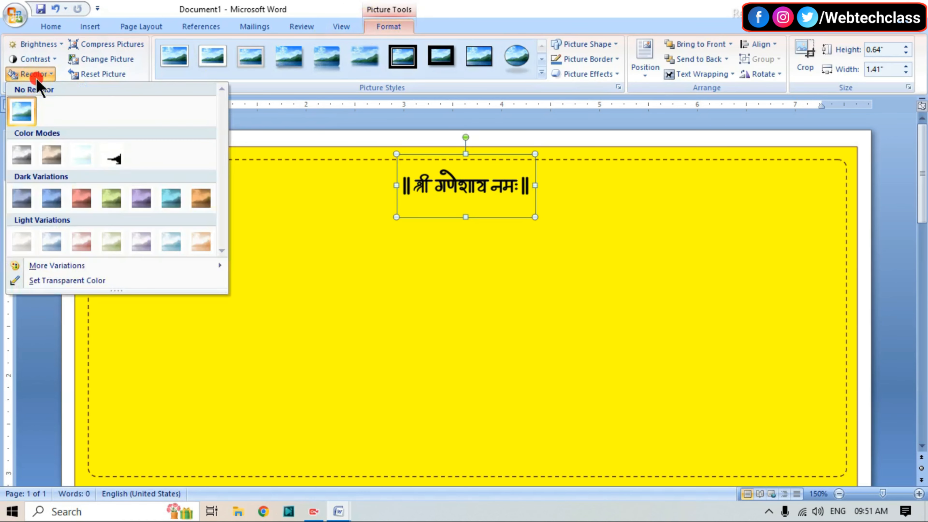
{"action": "left_click", "coordinate": [81, 241]}
{"action": "left_click", "coordinate": [346, 269]}
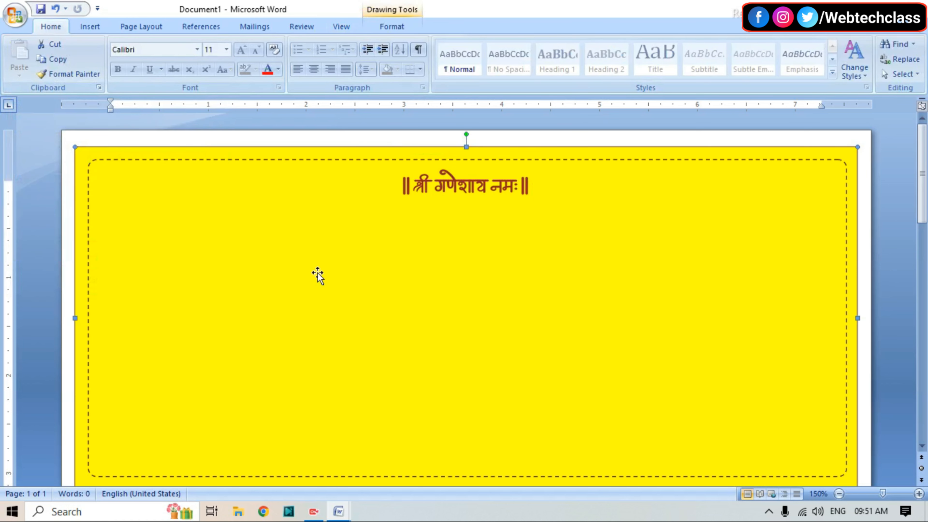
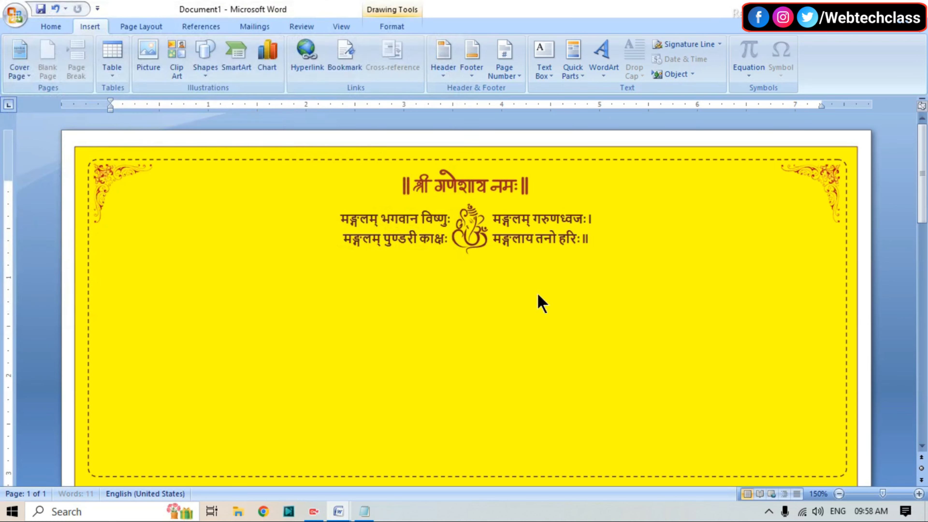
Step: Set the ornamental frame picture to In Front of Text and shrink it to about 1.08" square beneath the card's upper-left corner ornament
{"action": "left_click", "coordinate": [711, 74]}
{"action": "left_click", "coordinate": [713, 151]}
{"action": "left_click_drag", "start_coordinate": [615, 184], "coordinate": [424, 375]}
{"action": "left_click_drag", "start_coordinate": [269, 388], "coordinate": [259, 183]}
{"action": "left_click_drag", "start_coordinate": [411, 482], "coordinate": [205, 277]}
{"action": "mouse_move", "coordinate": [199, 215]}
{"action": "left_mouse_down"}
{"action": "mouse_move", "coordinate": [263, 242]}
{"action": "mouse_move", "coordinate": [199, 231]}
{"action": "left_mouse_up"}
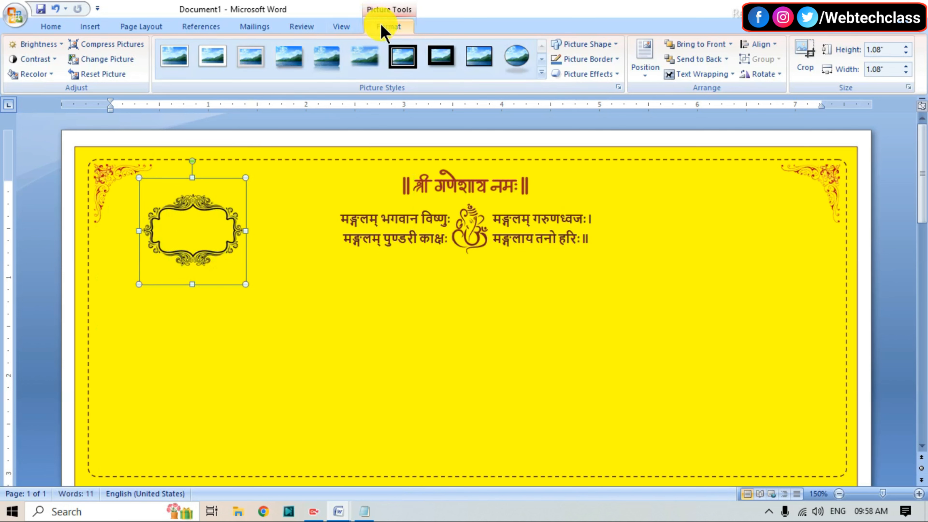
Step: Align the ornamental frame picture to the left margin and reselect it with its picture formatting options shown
{"action": "left_click", "coordinate": [759, 45]}
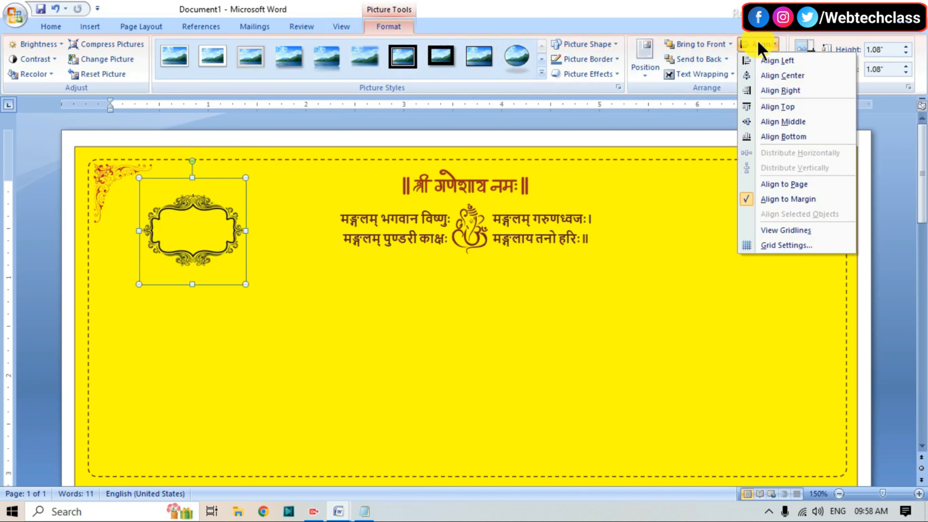
{"action": "left_click", "coordinate": [785, 61]}
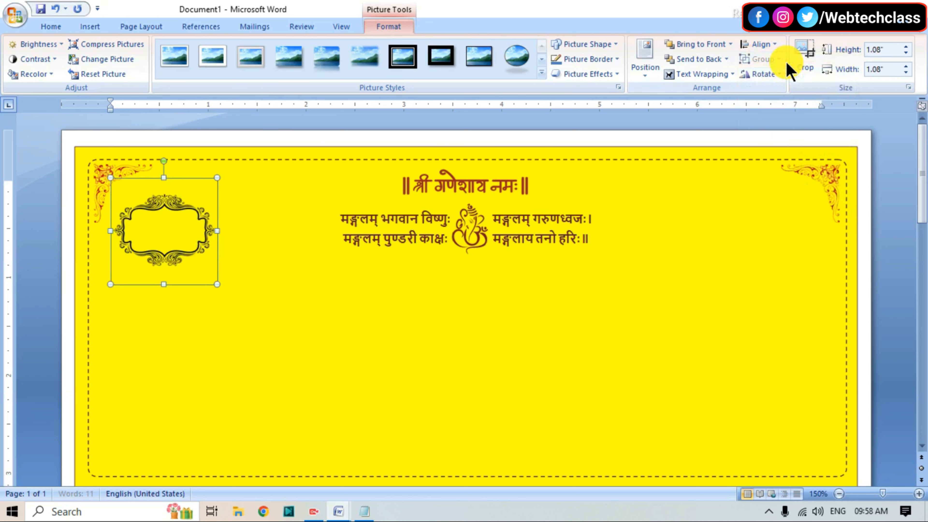
{"action": "left_click", "coordinate": [251, 277]}
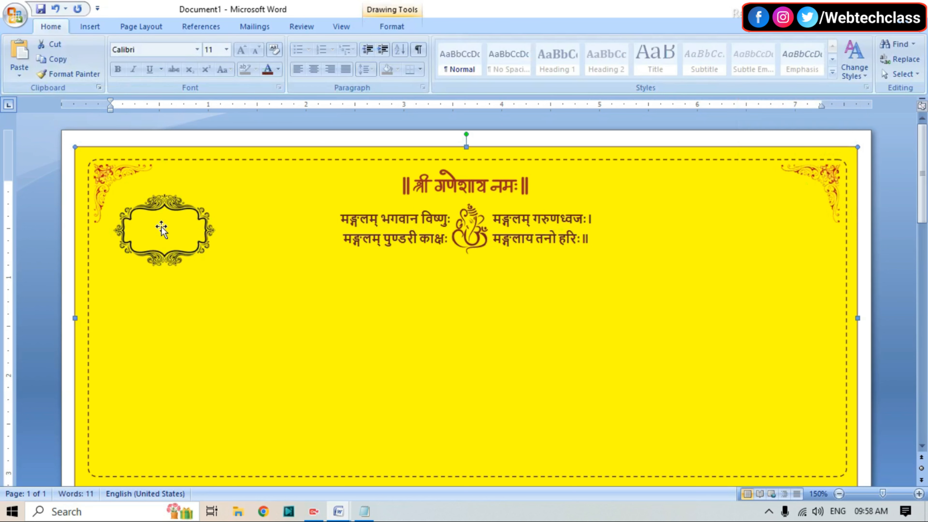
{"action": "double_click", "coordinate": [163, 230]}
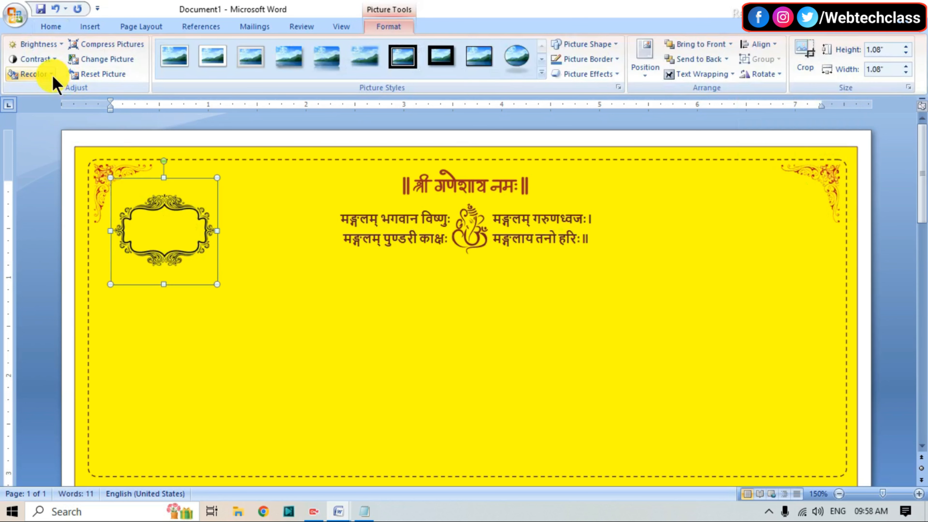
Step: Recolor the ornamental frame picture with a red variation and set its contrast to +40%
{"action": "left_click", "coordinate": [54, 77]}
{"action": "left_click", "coordinate": [83, 243]}
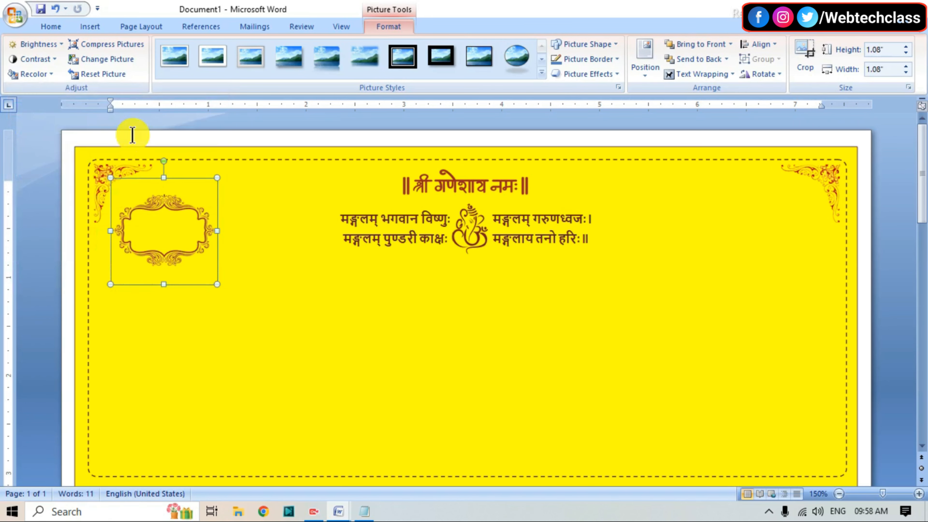
{"action": "left_click", "coordinate": [43, 59]}
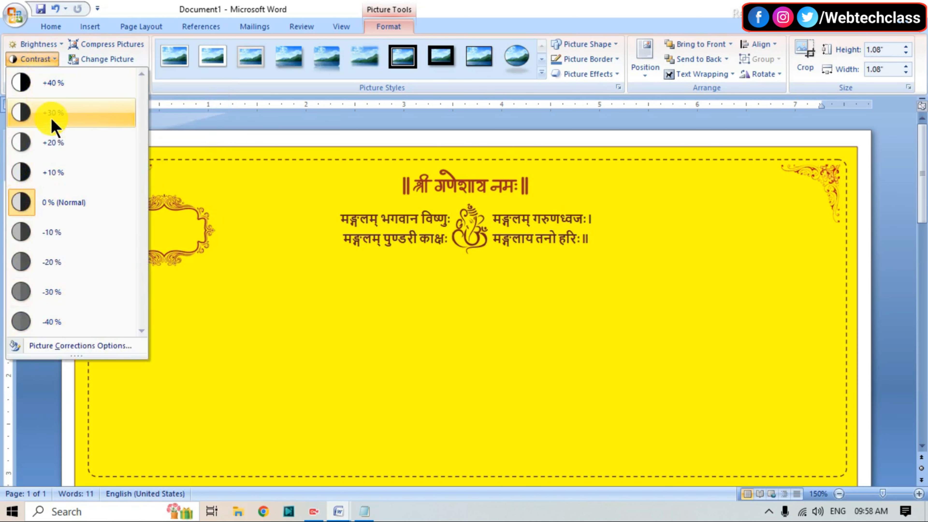
{"action": "left_click", "coordinate": [48, 85]}
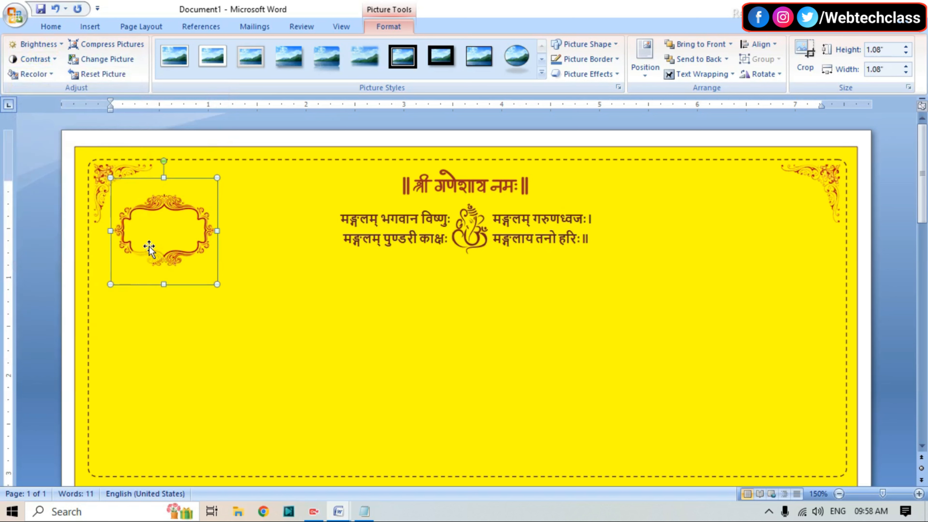
Step: Duplicate the ornamental frame across to the opposite side of the card and align the copy to the right margin
{"action": "left_click_drag", "start_coordinate": [150, 246], "coordinate": [729, 235]}
{"action": "left_click", "coordinate": [761, 45]}
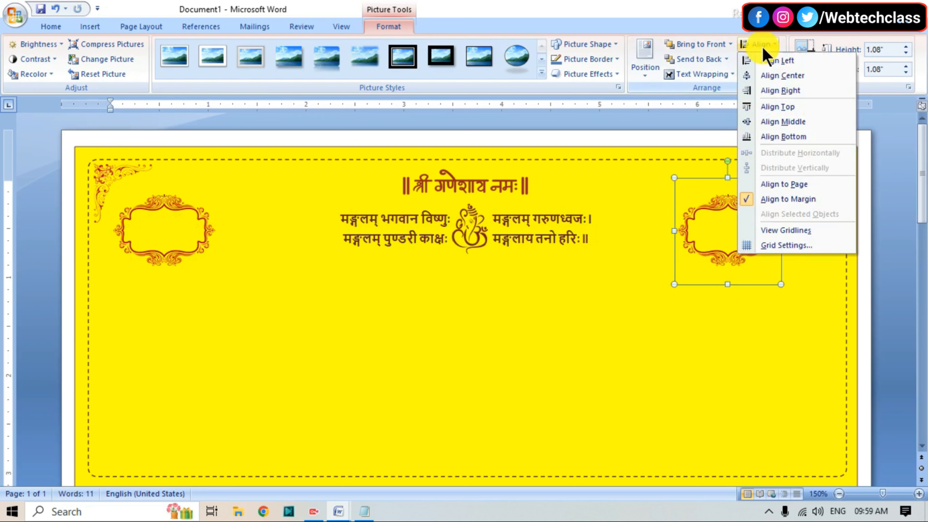
{"action": "left_click", "coordinate": [803, 90]}
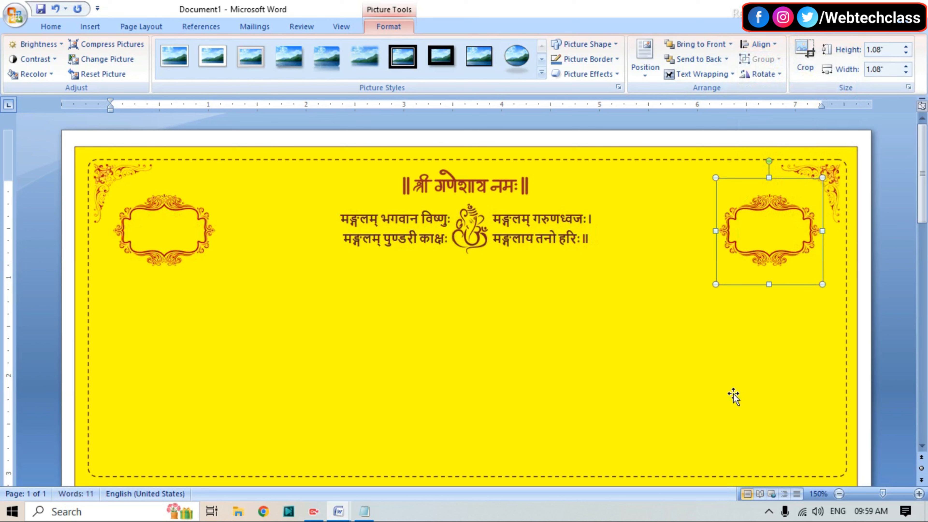
{"action": "left_click", "coordinate": [734, 397]}
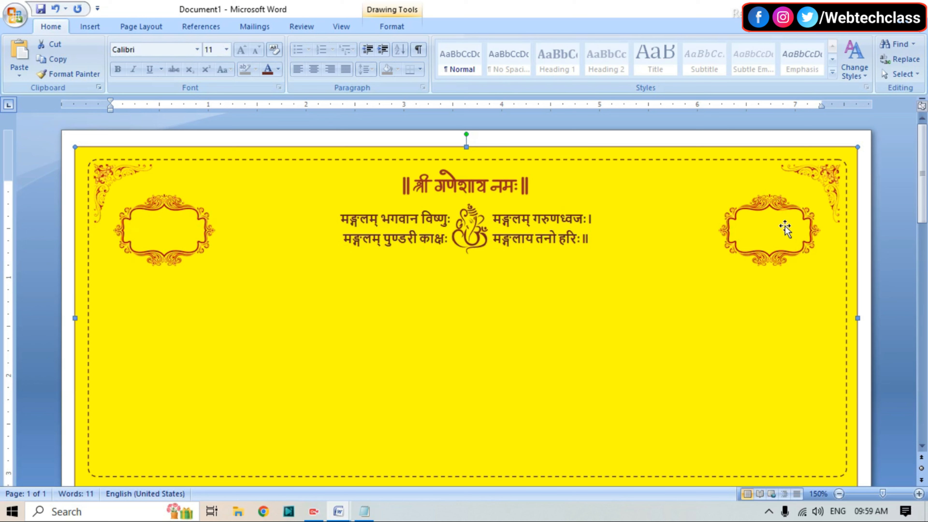
Step: Enlarge both ornamental frames slightly and equally beside the religious heading text
{"action": "left_click", "coordinate": [182, 234]}
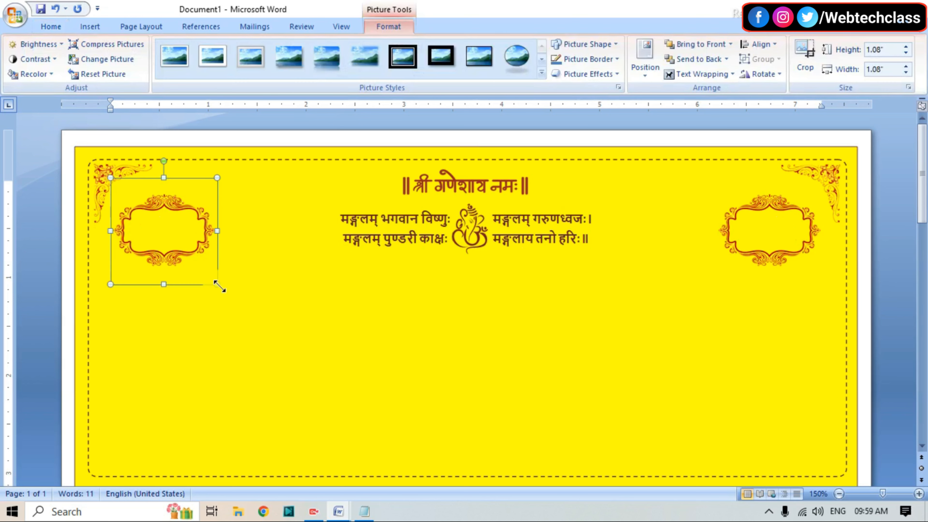
{"action": "left_click_drag", "start_coordinate": [219, 284], "coordinate": [223, 286]}
{"action": "left_click", "coordinate": [756, 245]}
{"action": "left_click", "coordinate": [535, 228]}
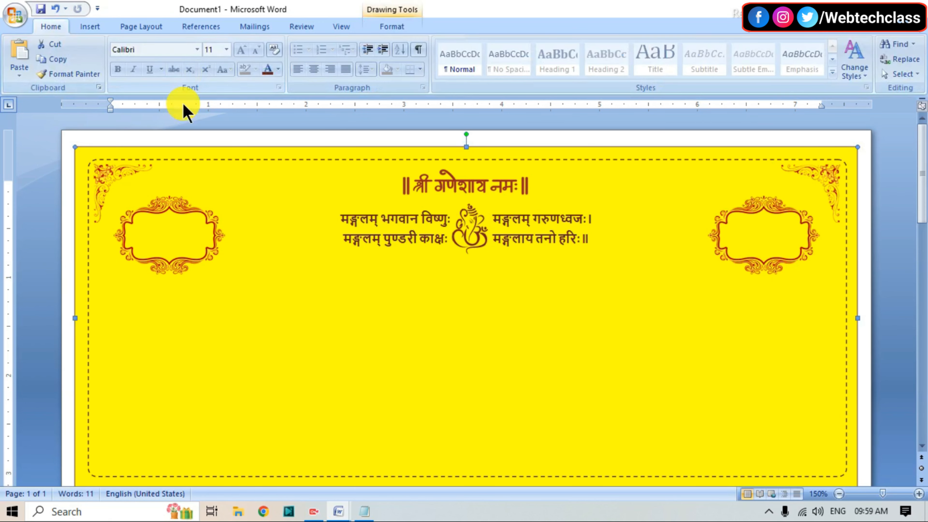
Step: Draw a text box about 0.92" wide and 0.58" high over the left ornamental frame and enter the groom's name in large dark red text
{"action": "left_click", "coordinate": [91, 28]}
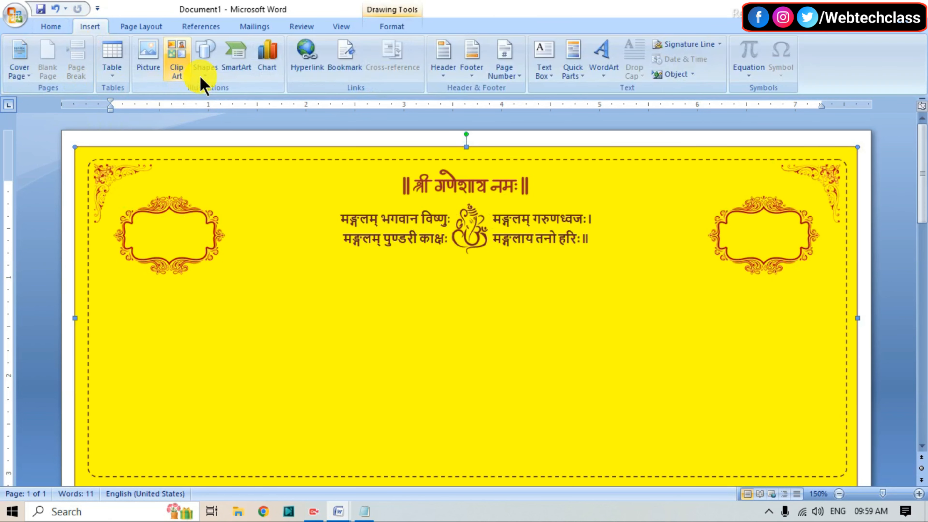
{"action": "left_click", "coordinate": [203, 64]}
{"action": "left_click", "coordinate": [199, 172]}
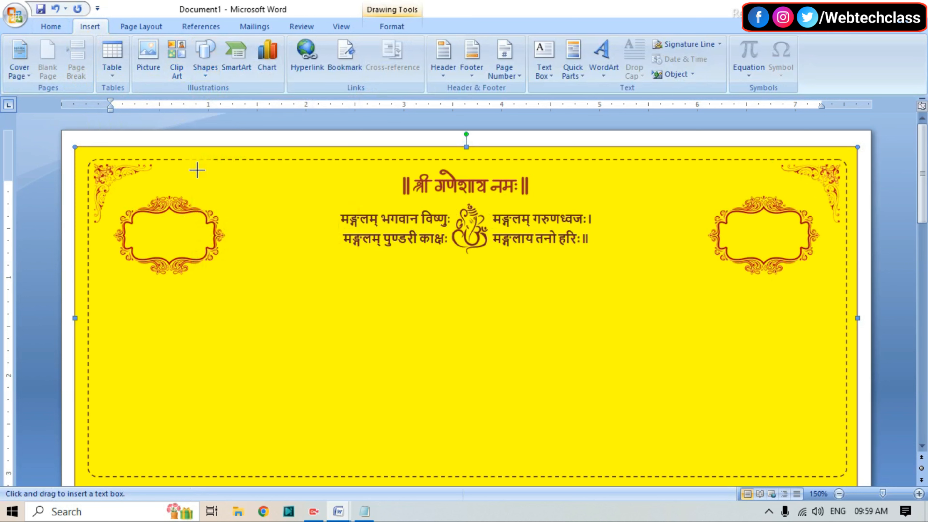
{"action": "left_click_drag", "start_coordinate": [129, 213], "coordinate": [216, 256]}
{"action": "left_click", "coordinate": [128, 240]}
{"action": "left_click_drag", "start_coordinate": [126, 235], "coordinate": [122, 235]}
{"action": "left_click", "coordinate": [152, 233]}
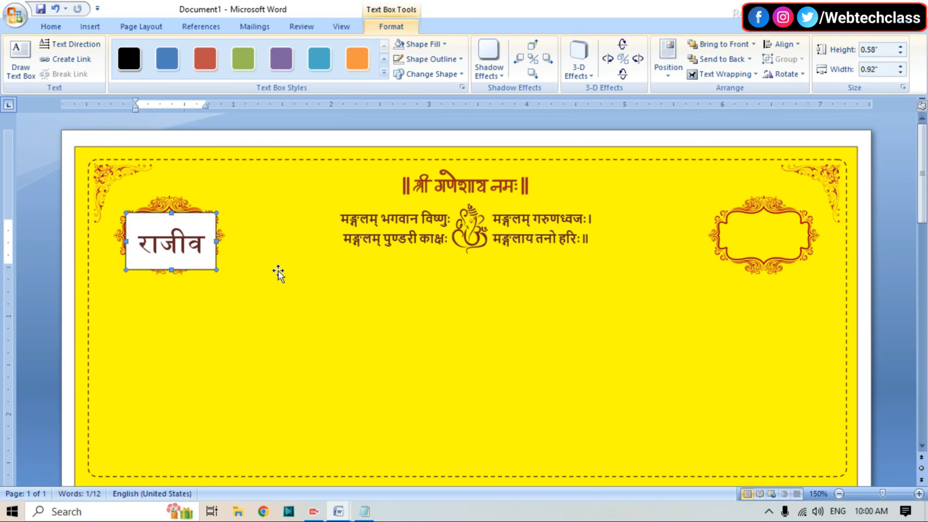
Step: Remove the fill and outline from the groom's name text box
{"action": "left_click", "coordinate": [194, 248]}
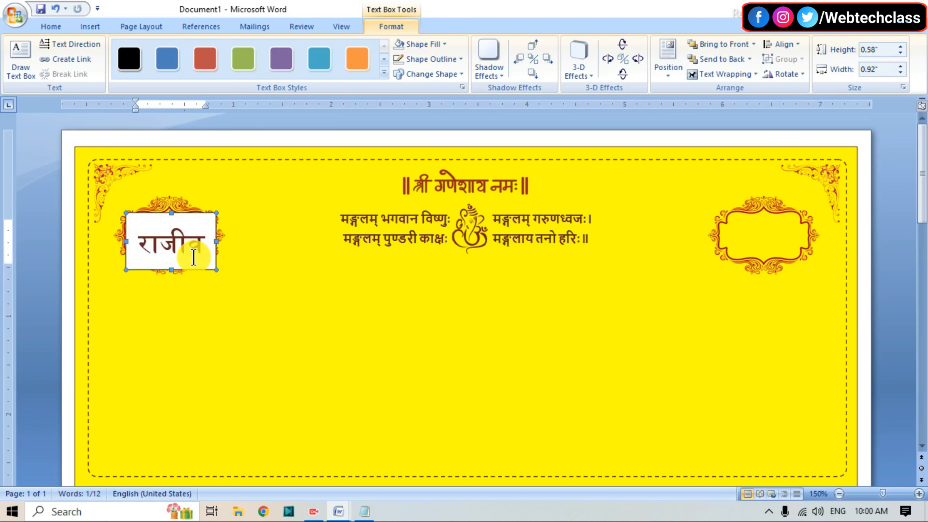
{"action": "left_click", "coordinate": [440, 44]}
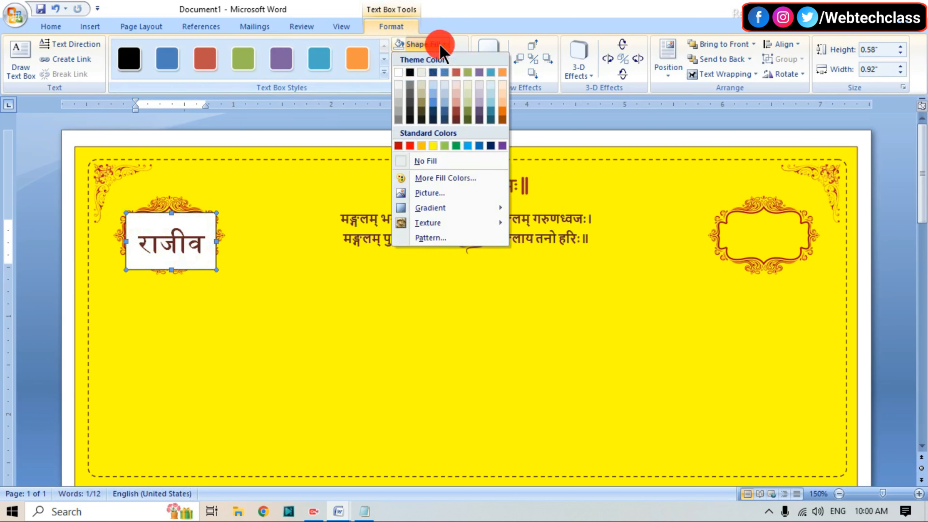
{"action": "left_click", "coordinate": [441, 161]}
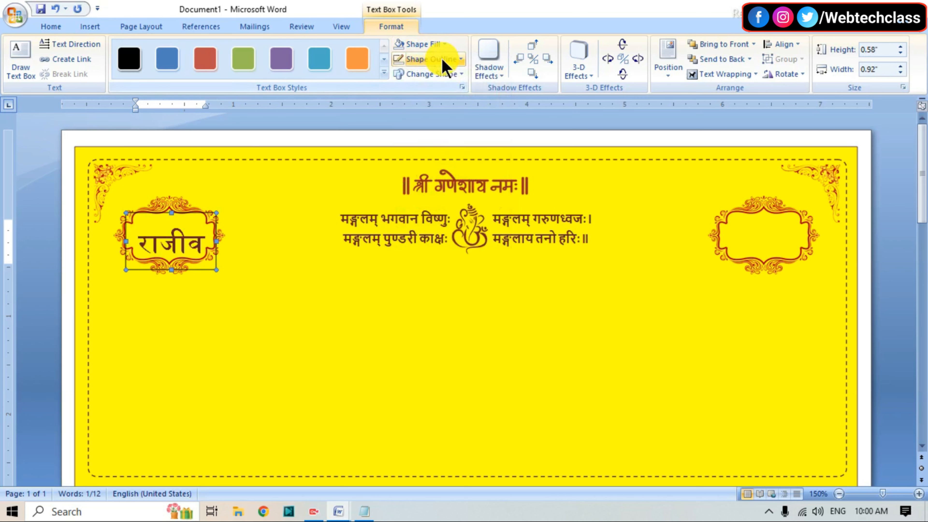
{"action": "left_click", "coordinate": [443, 61]}
{"action": "left_click", "coordinate": [426, 181]}
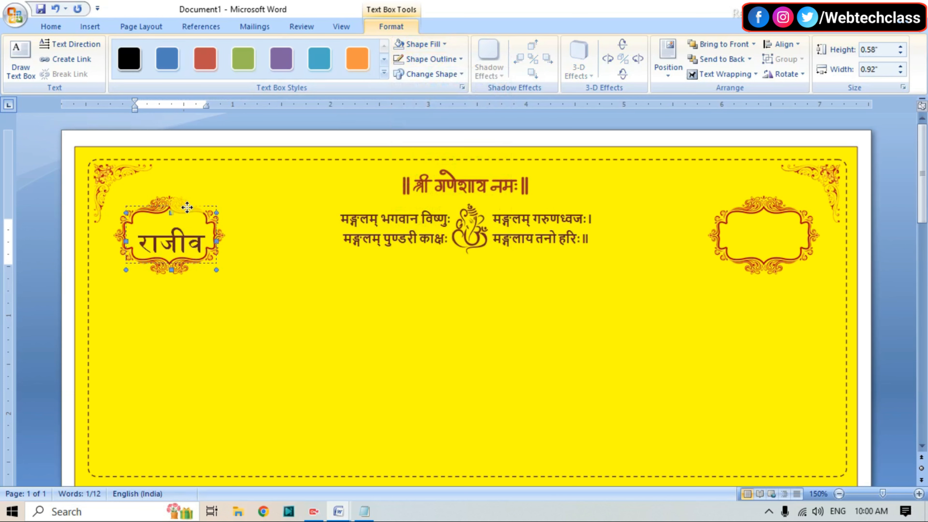
Step: Widen the groom's name text box slightly so the name sits centered inside its ornamental frame
{"action": "left_click", "coordinate": [259, 291]}
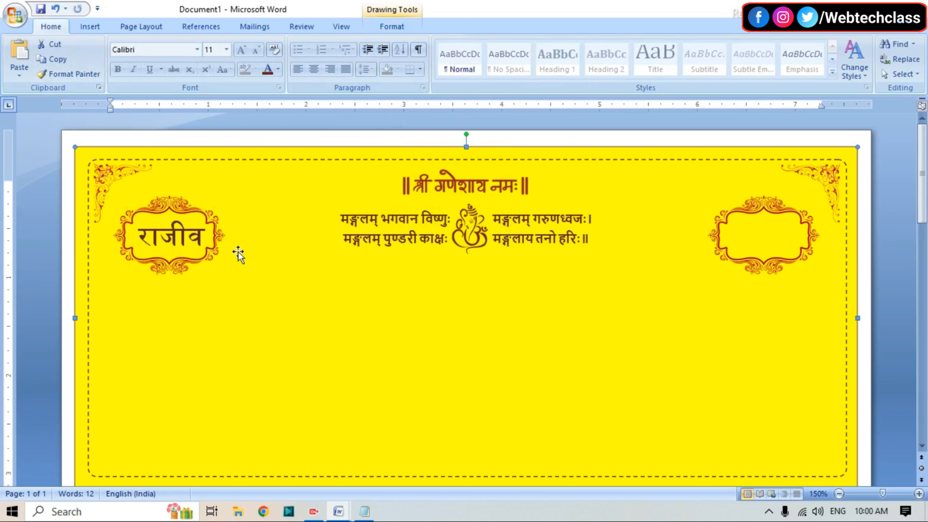
{"action": "left_click", "coordinate": [179, 238]}
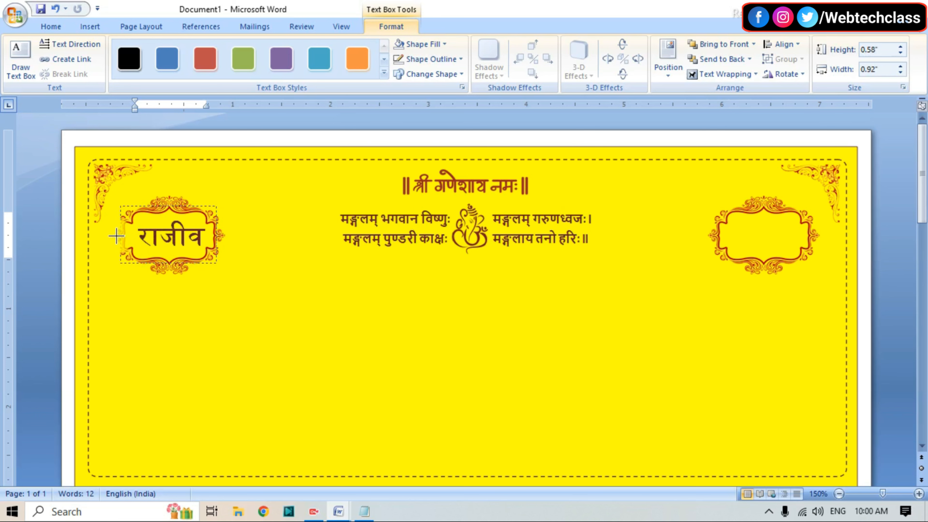
{"action": "left_click", "coordinate": [290, 332]}
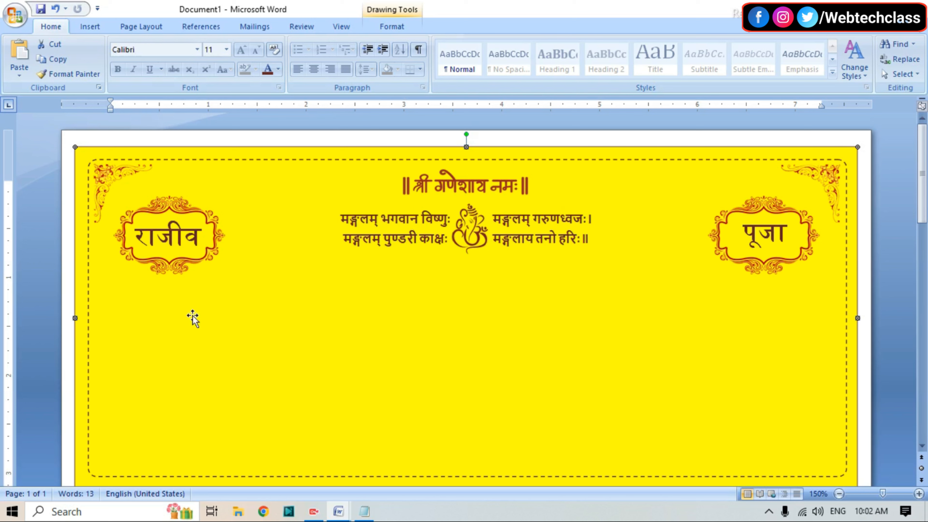
Step: Draw a text box about 3.23" wide and 0.65" high below the left ornamental frame
{"action": "left_click", "coordinate": [90, 26]}
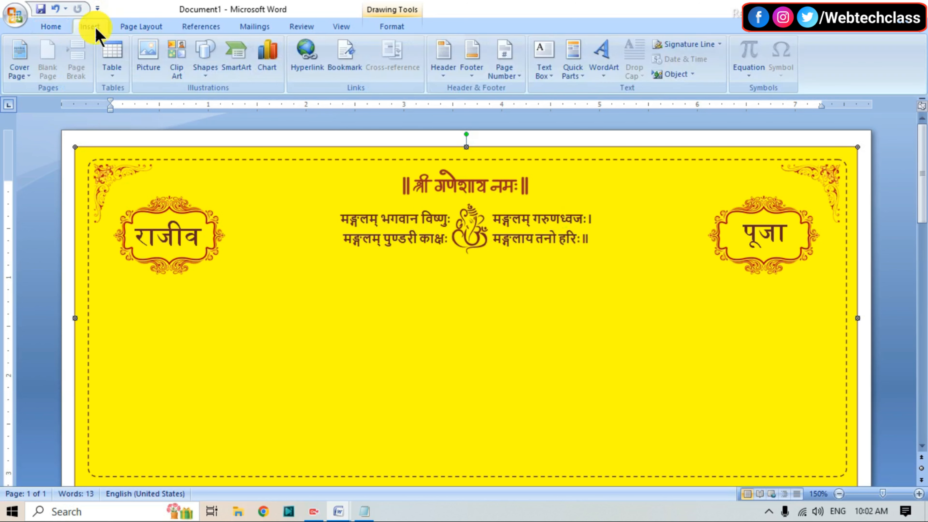
{"action": "left_click", "coordinate": [204, 75]}
{"action": "left_click", "coordinate": [204, 172]}
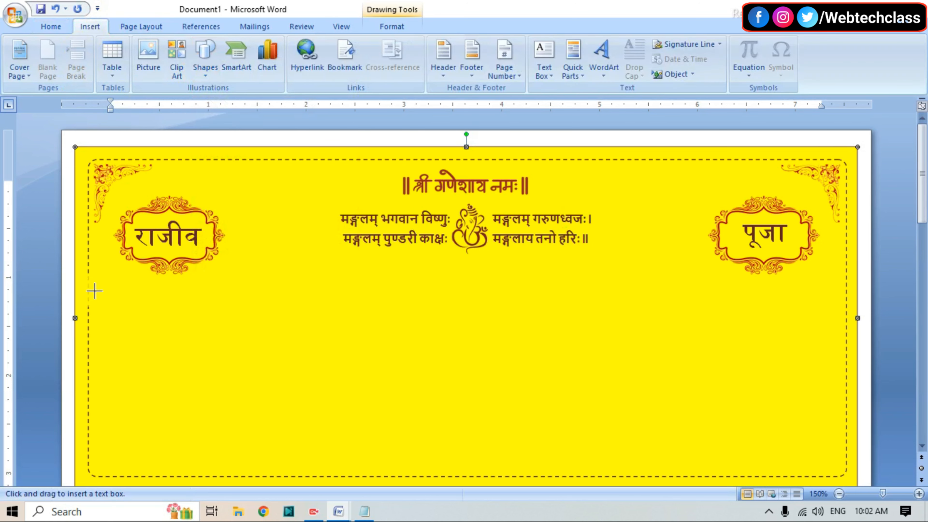
{"action": "left_click_drag", "start_coordinate": [105, 295], "coordinate": [424, 361]}
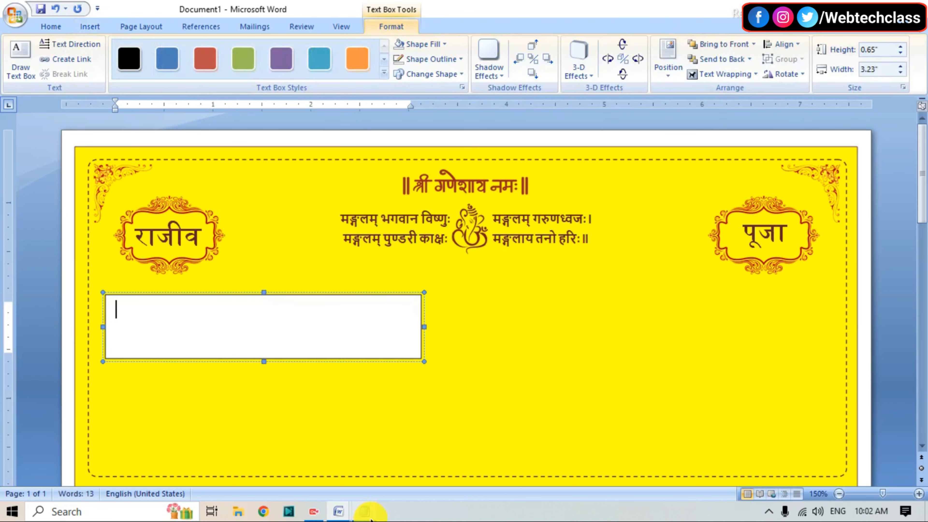
Step: Switch to the "shaddi slogan text" file in Notepad and copy the two-line slogan beginning "थोड़ा गाना भी होगा"
{"action": "mouse_move", "coordinate": [364, 511]}
{"action": "left_click", "coordinate": [373, 483]}
{"action": "left_click", "coordinate": [520, 188]}
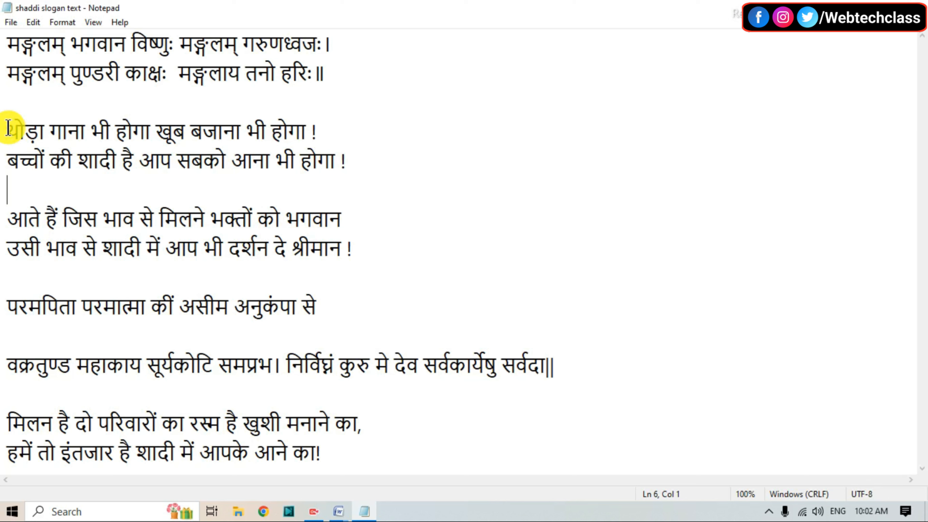
{"action": "left_click_drag", "start_coordinate": [8, 128], "coordinate": [389, 160]}
{"action": "key", "text": "ctrl+c"}
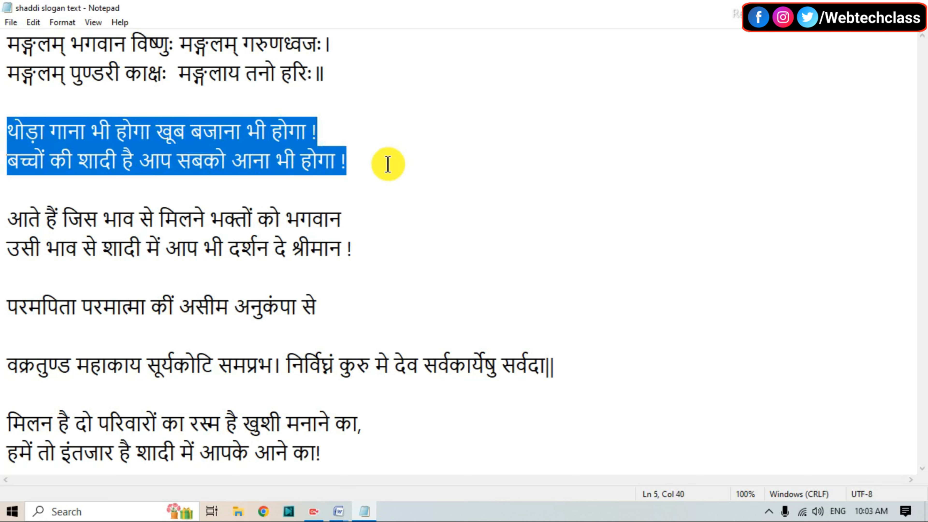
Step: Return to Document1 in Word, paste the slogan into the empty text box and increase the box height to about 0.73"
{"action": "mouse_move", "coordinate": [338, 511]}
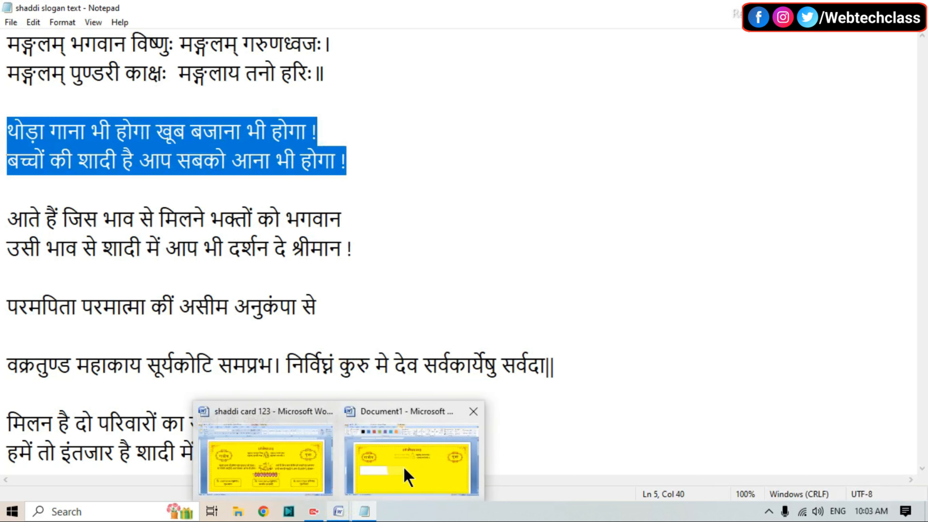
{"action": "left_click", "coordinate": [406, 476]}
{"action": "key", "text": "ctrl+v"}
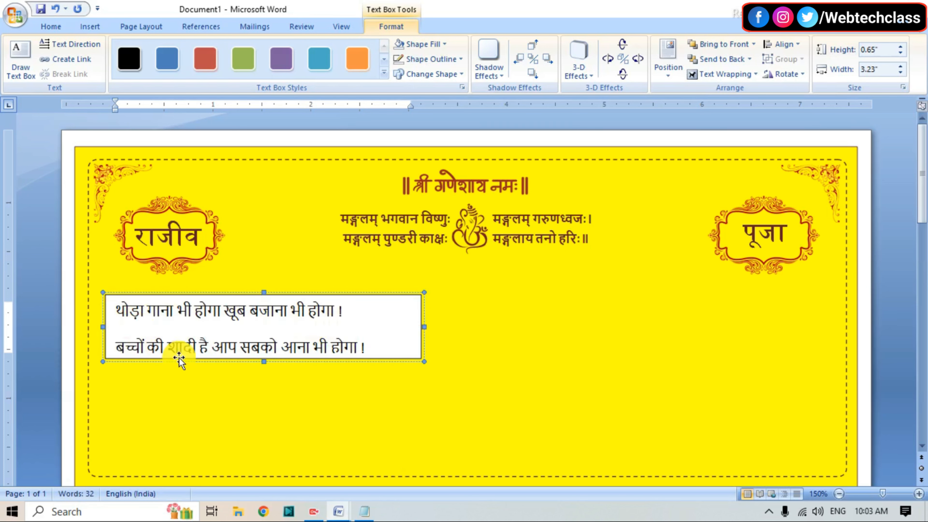
{"action": "left_click", "coordinate": [265, 363]}
{"action": "left_click", "coordinate": [156, 321]}
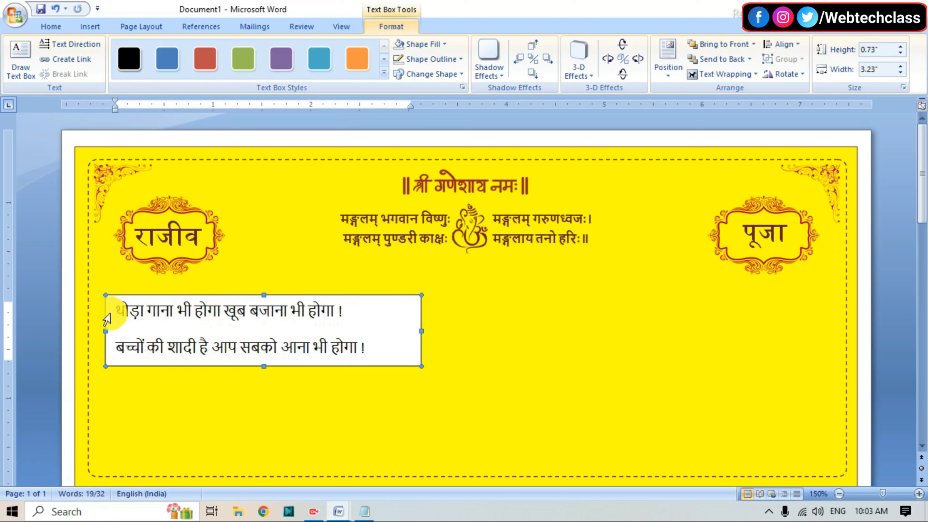
Step: Remove the space after paragraphs in the two slogan lines and center them
{"action": "left_click_drag", "start_coordinate": [117, 311], "coordinate": [364, 354]}
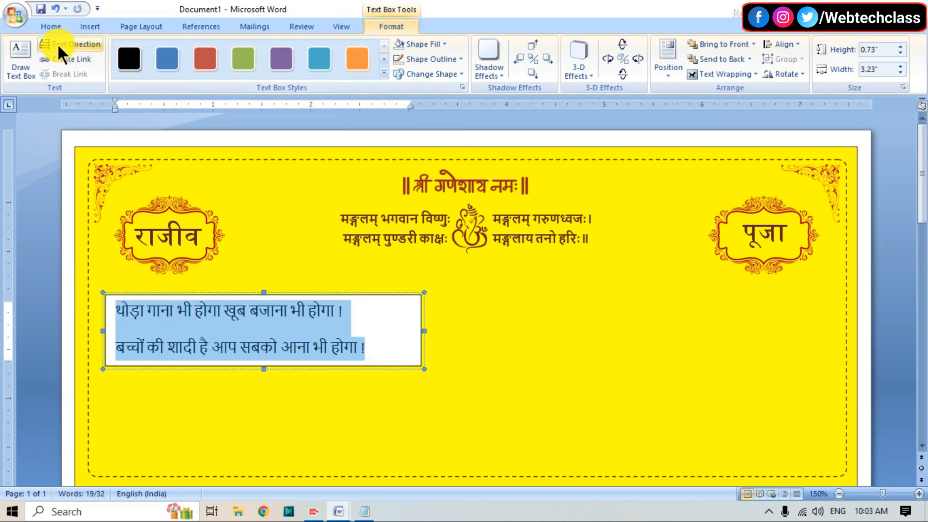
{"action": "left_click", "coordinate": [53, 26]}
{"action": "left_click", "coordinate": [373, 67]}
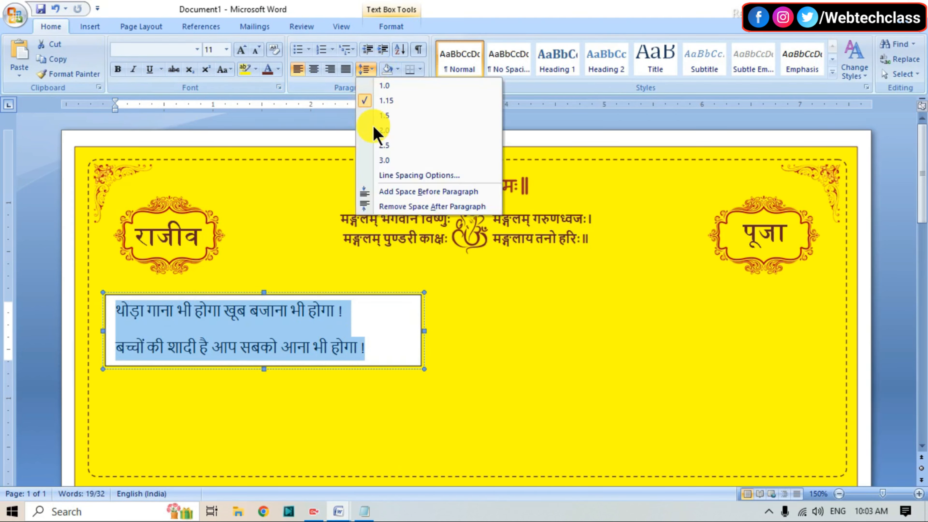
{"action": "left_click", "coordinate": [401, 207]}
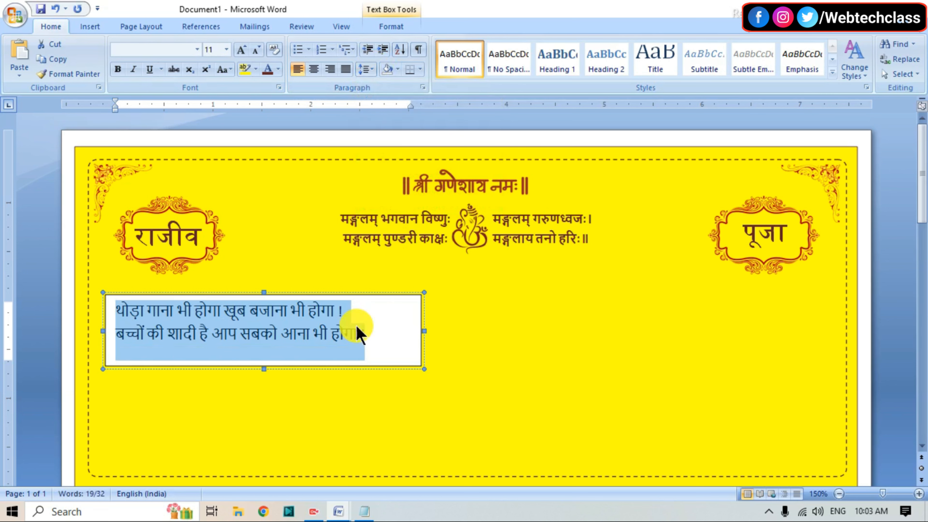
{"action": "left_click", "coordinate": [314, 68]}
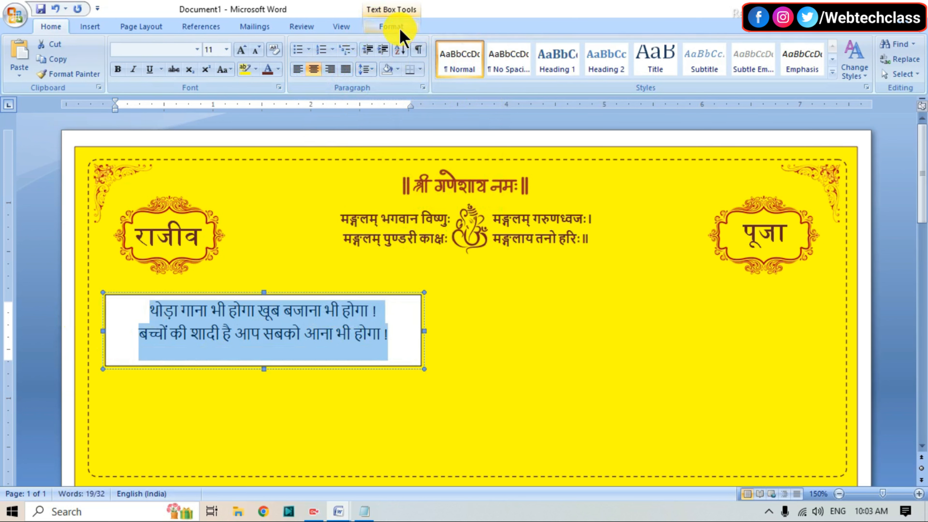
Step: Set the slogan text box to No Fill and No Outline
{"action": "left_click", "coordinate": [391, 26]}
{"action": "left_click", "coordinate": [424, 44]}
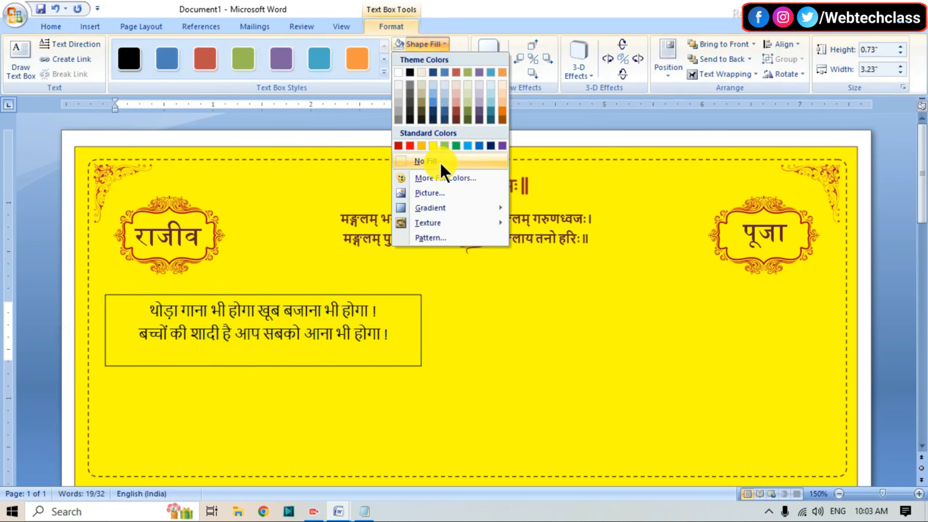
{"action": "left_click", "coordinate": [444, 146]}
{"action": "left_click", "coordinate": [434, 59]}
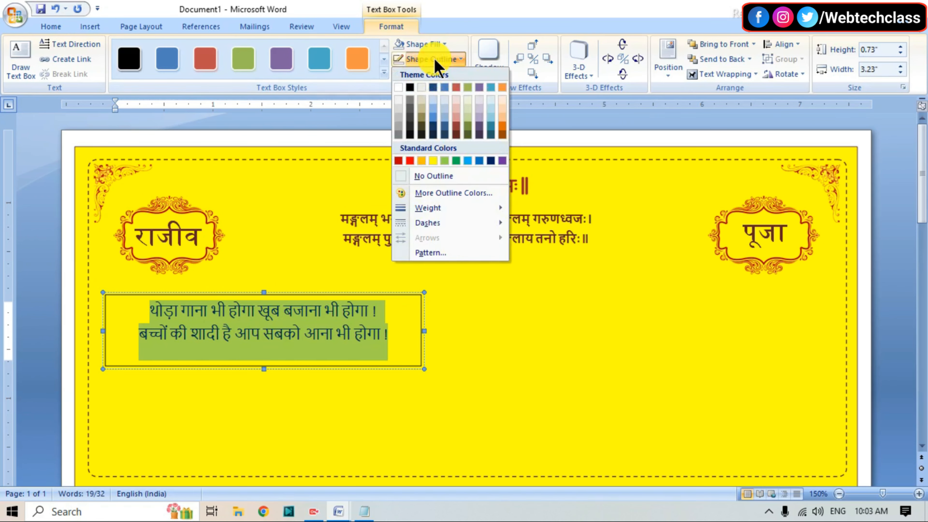
{"action": "left_click", "coordinate": [435, 177]}
Step: Make the slogan text bold and dark red, and move its text box slightly upward
{"action": "left_click", "coordinate": [61, 28]}
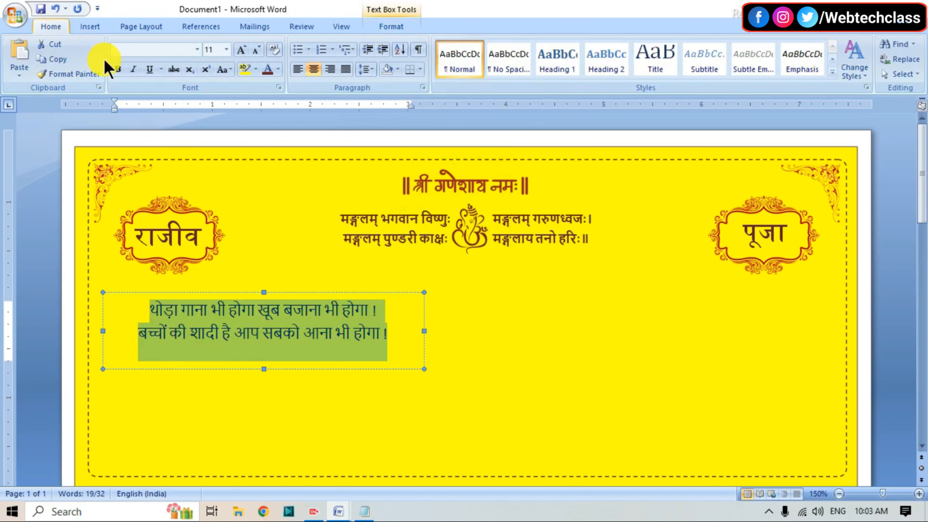
{"action": "left_click", "coordinate": [118, 70]}
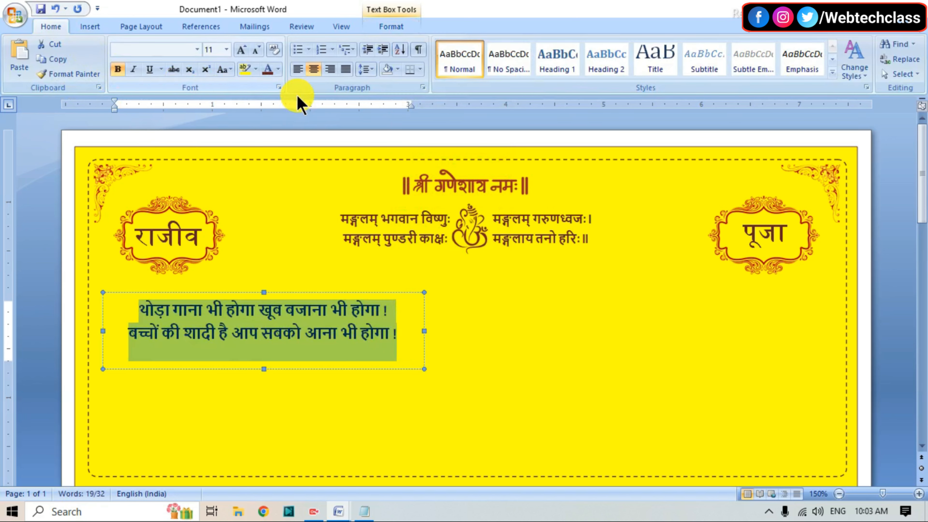
{"action": "left_click", "coordinate": [452, 298]}
{"action": "left_click", "coordinate": [311, 307]}
{"action": "left_click", "coordinate": [309, 295]}
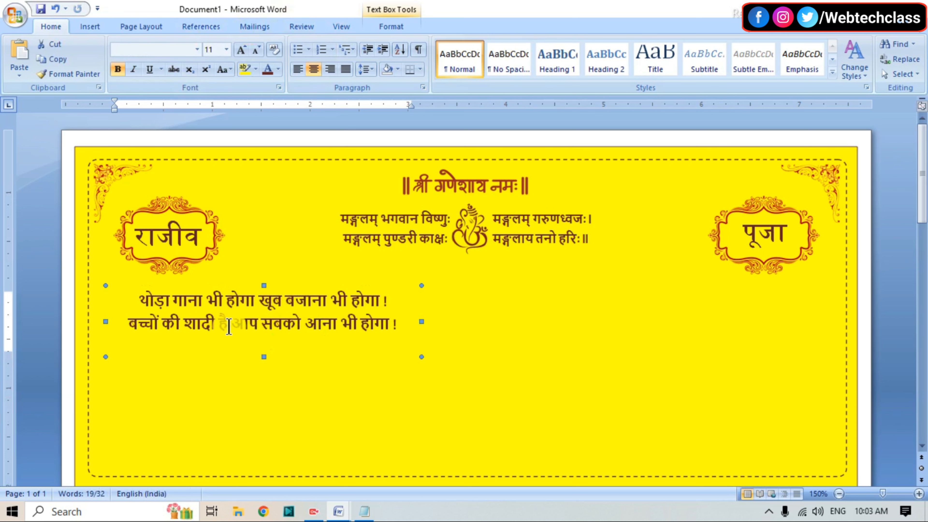
Step: Align the slogan text box to the left margin of the card
{"action": "left_click", "coordinate": [396, 27]}
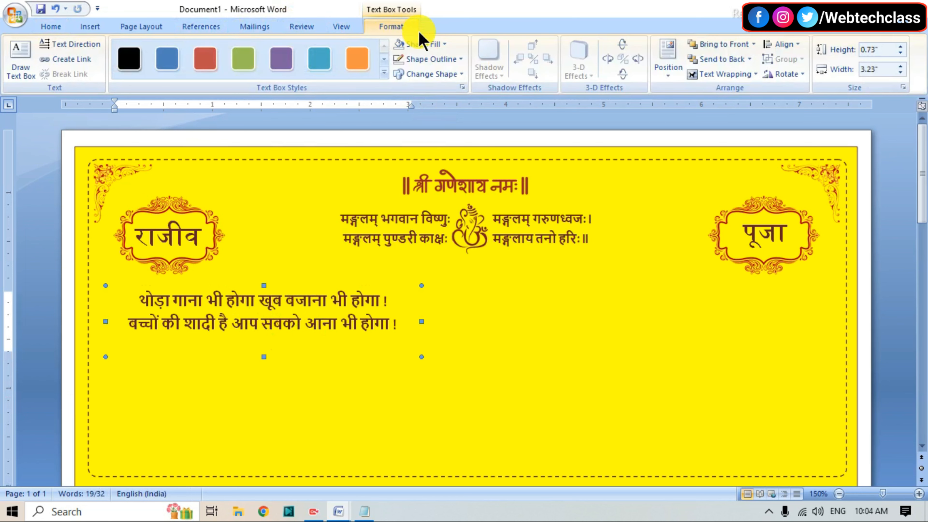
{"action": "left_click", "coordinate": [784, 47]}
{"action": "left_click", "coordinate": [790, 58]}
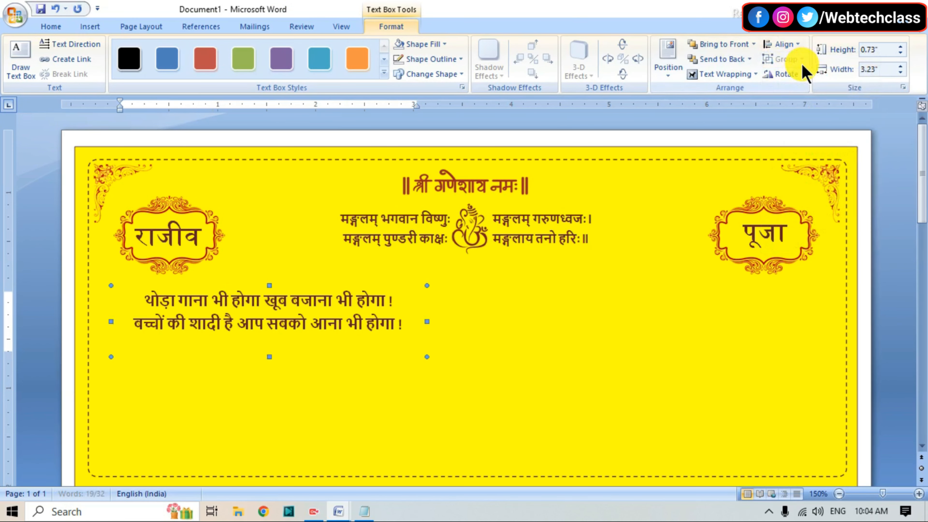
{"action": "left_click", "coordinate": [414, 398]}
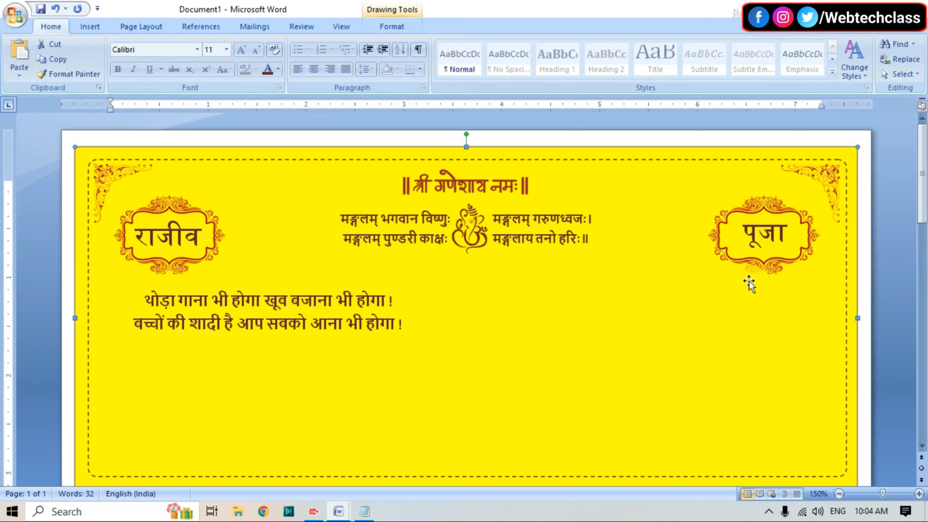
Step: Duplicate the slogan text box and place the copy level with it on the right half of the card, below the bride's name
{"action": "left_click", "coordinate": [357, 303]}
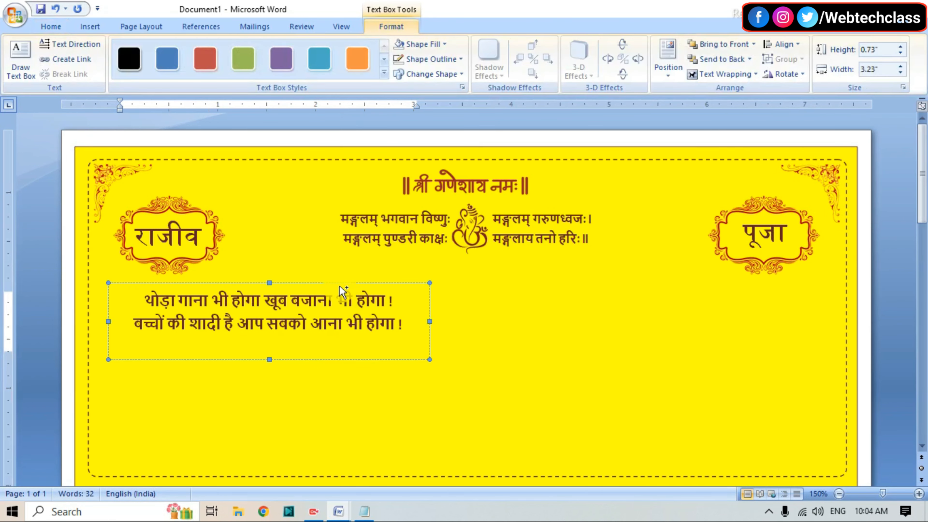
{"action": "key", "text": "ctrl+d"}
{"action": "left_click", "coordinate": [361, 114]}
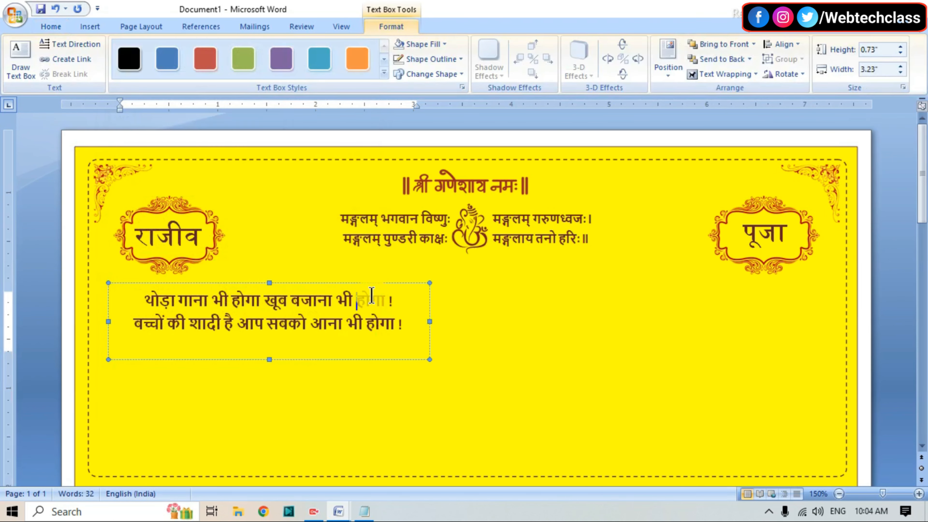
{"action": "left_click_drag", "start_coordinate": [366, 288], "coordinate": [411, 298]}
{"action": "left_click_drag", "start_coordinate": [655, 290], "coordinate": [766, 291]}
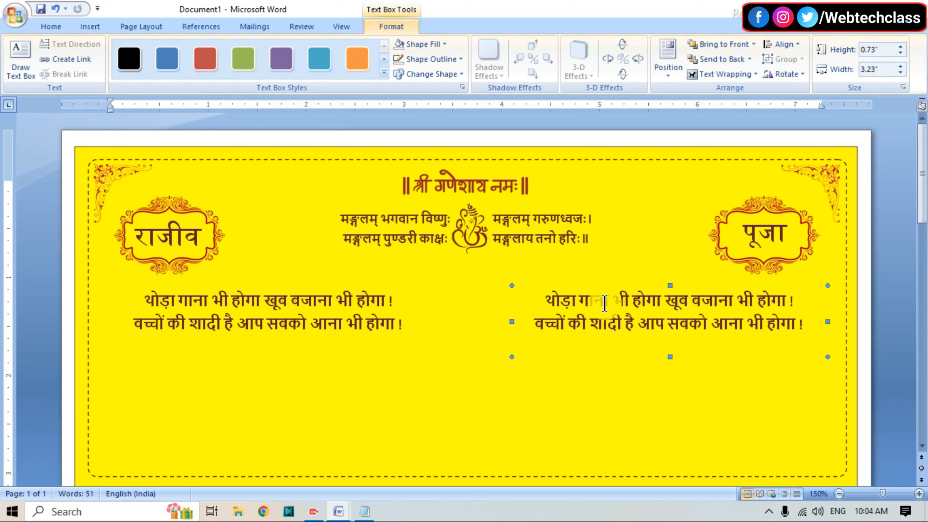
Step: Replace the copied box's text with the two-line slogan starting "आते हैं जिस भाव से" from the Notepad slogan file
{"action": "left_click_drag", "start_coordinate": [546, 295], "coordinate": [808, 325]}
{"action": "key", "text": "Delete"}
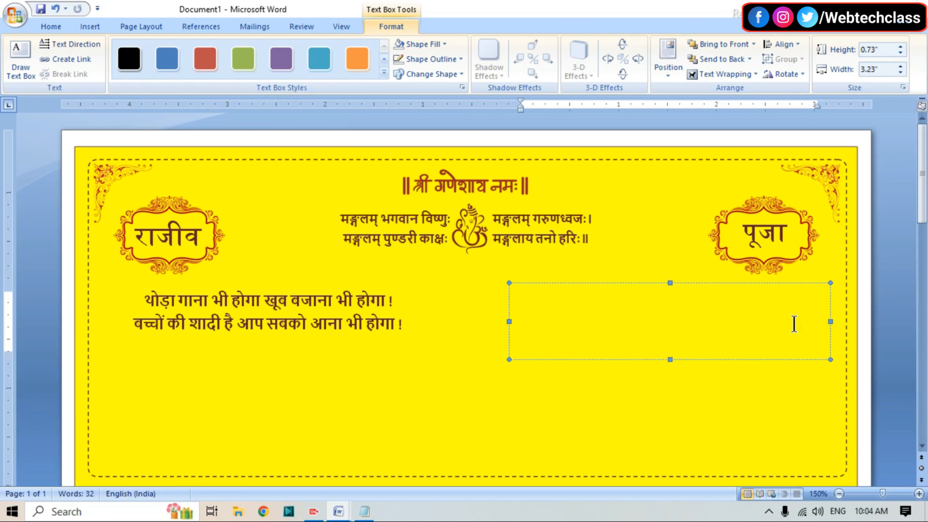
{"action": "left_click", "coordinate": [362, 510]}
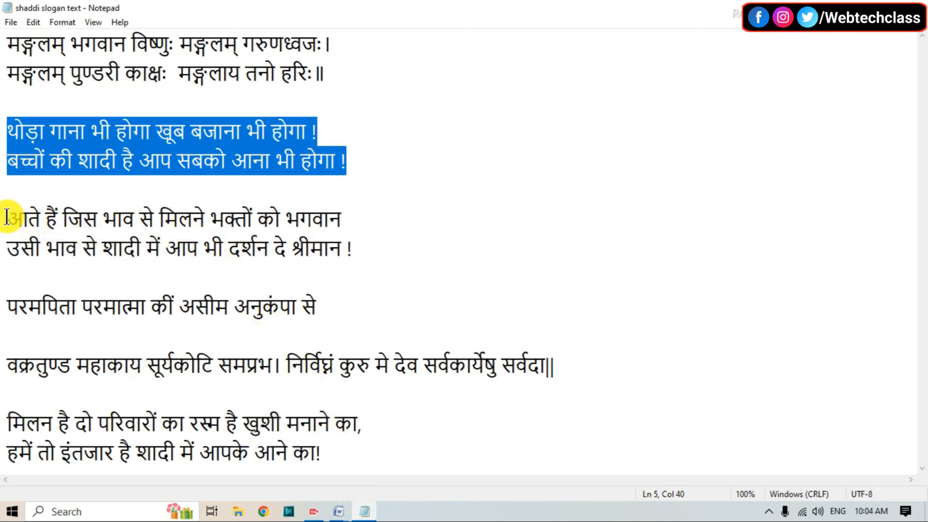
{"action": "left_click_drag", "start_coordinate": [6, 217], "coordinate": [383, 263]}
{"action": "key", "text": "ctrl+c"}
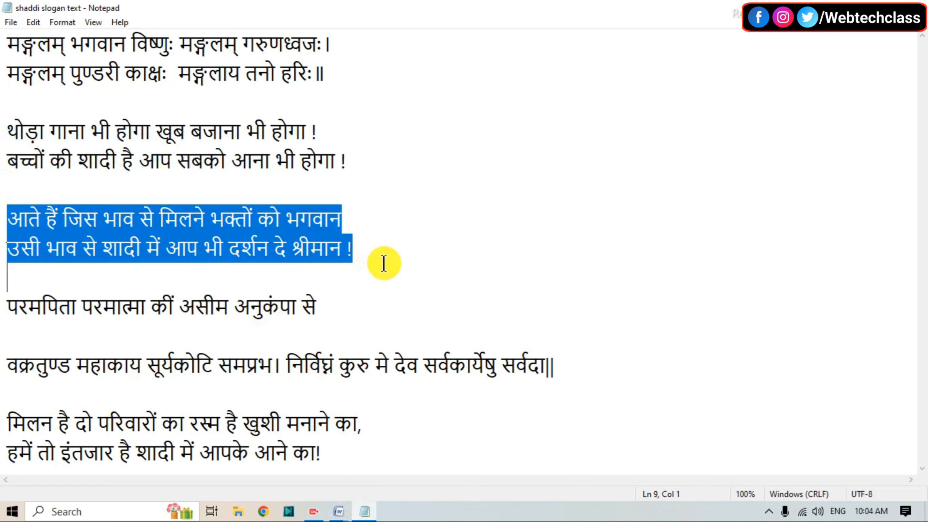
{"action": "left_click", "coordinate": [345, 511]}
{"action": "left_click", "coordinate": [390, 483]}
{"action": "key", "text": "ctrl+v"}
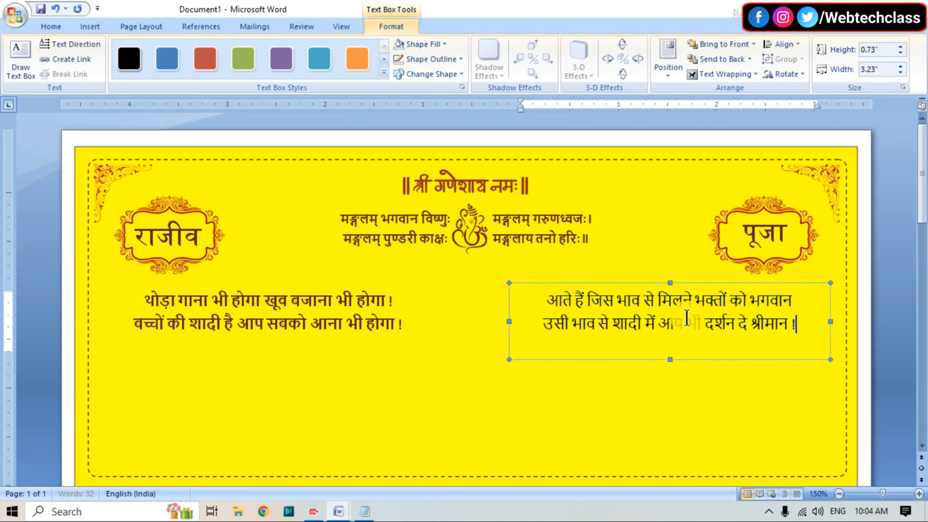
Step: Make both lines of the newly pasted slogan bold and dark red
{"action": "left_click_drag", "start_coordinate": [549, 300], "coordinate": [794, 338]}
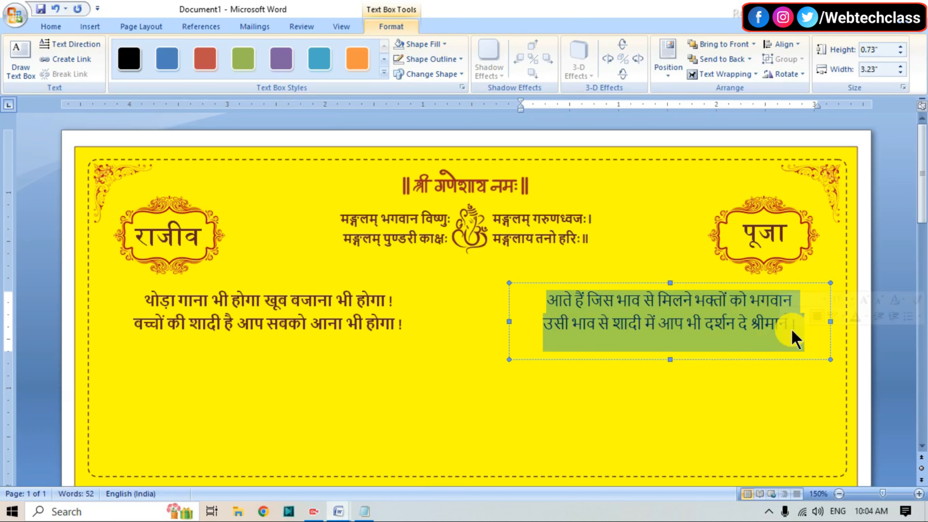
{"action": "left_click", "coordinate": [48, 26]}
{"action": "left_click", "coordinate": [117, 70]}
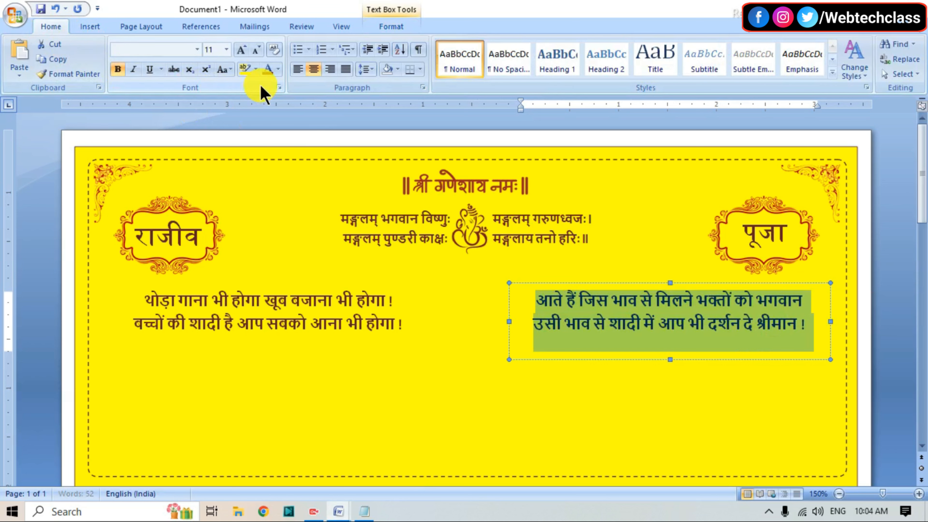
{"action": "left_click", "coordinate": [550, 372]}
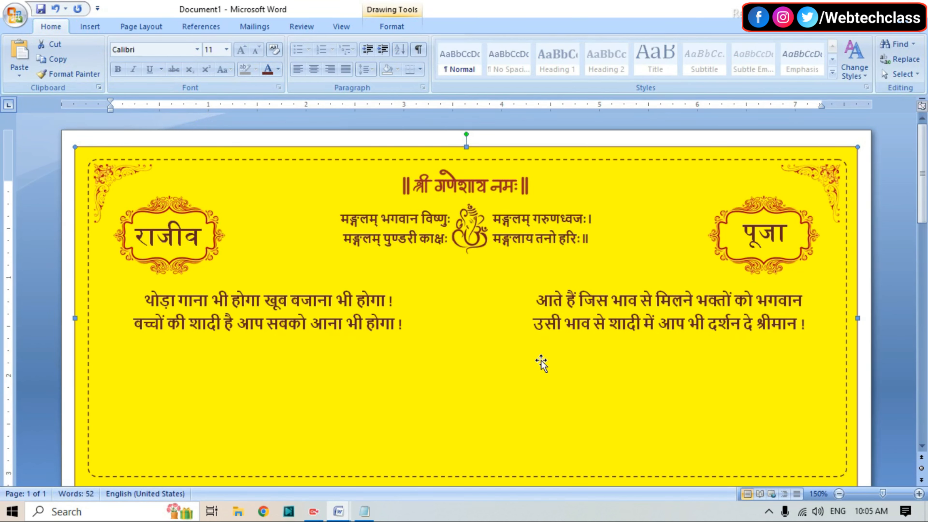
Step: Align the second slogan text box to the right margin of the card
{"action": "left_click", "coordinate": [567, 328]}
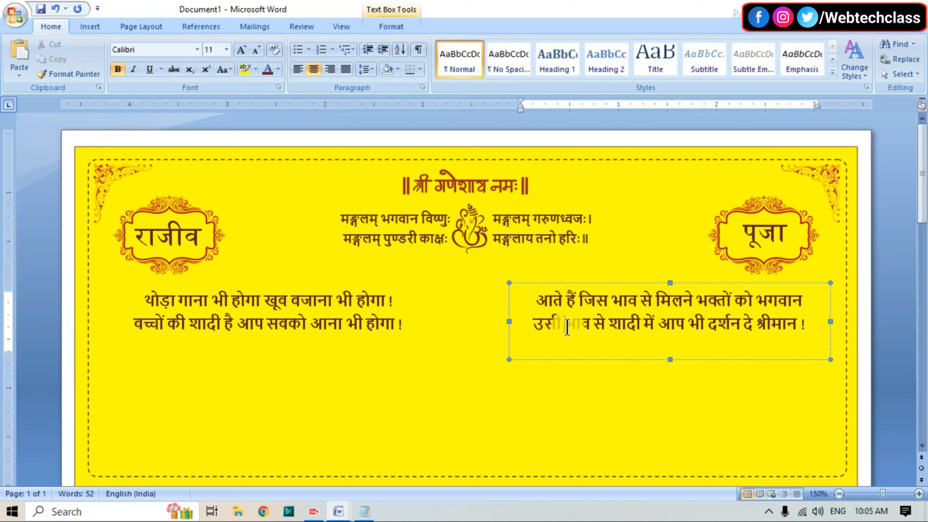
{"action": "left_click", "coordinate": [392, 27]}
{"action": "left_click", "coordinate": [788, 45]}
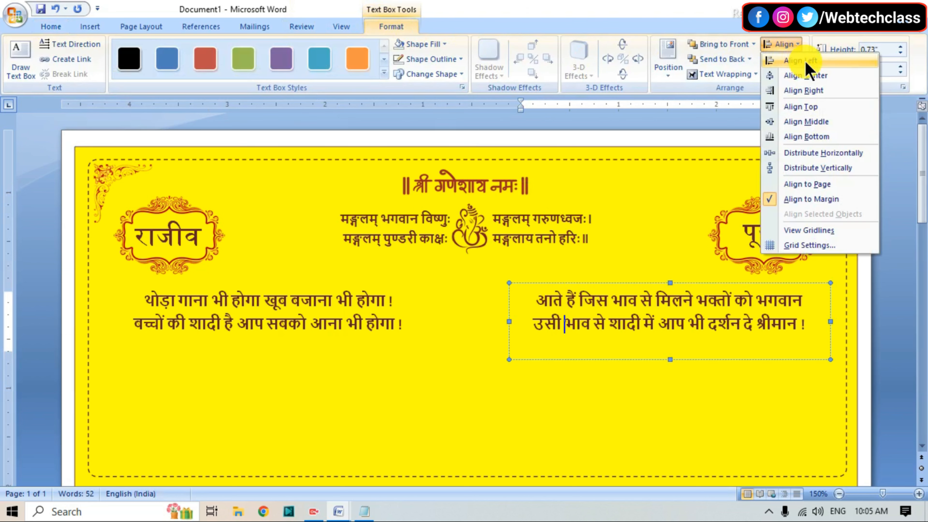
{"action": "left_click", "coordinate": [814, 95]}
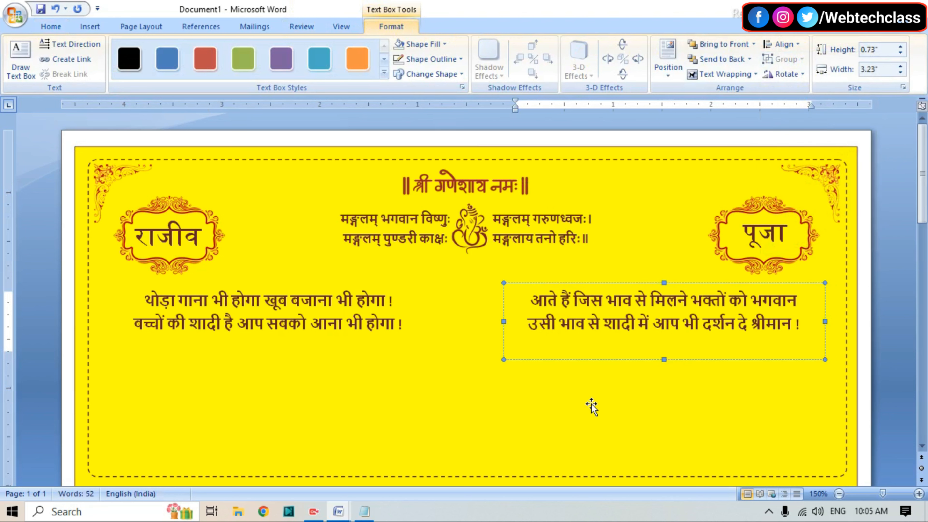
{"action": "left_click", "coordinate": [515, 358]}
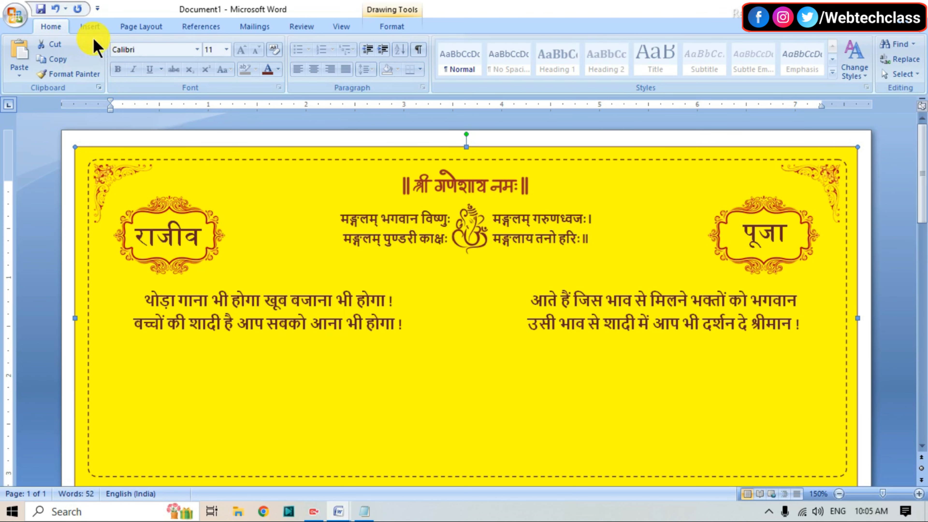
Step: Insert the joined-hands picture from the Wedding PNG folder and set its text wrapping to In Front of Text
{"action": "left_click", "coordinate": [89, 27]}
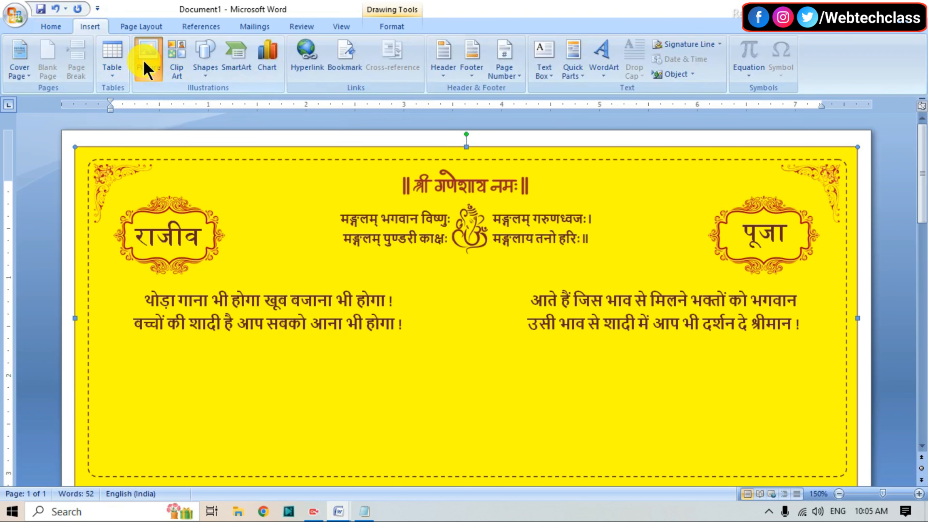
{"action": "left_click", "coordinate": [146, 64]}
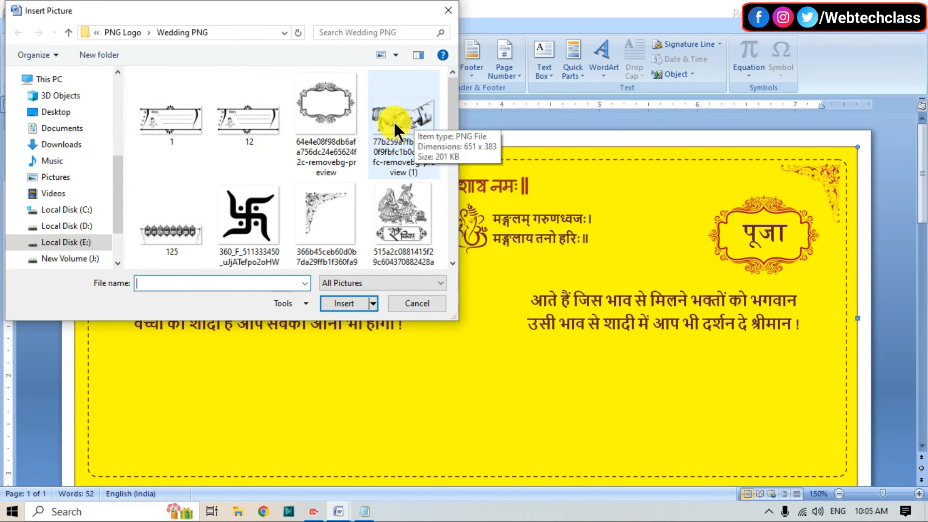
{"action": "left_click", "coordinate": [400, 123]}
{"action": "left_click", "coordinate": [342, 303]}
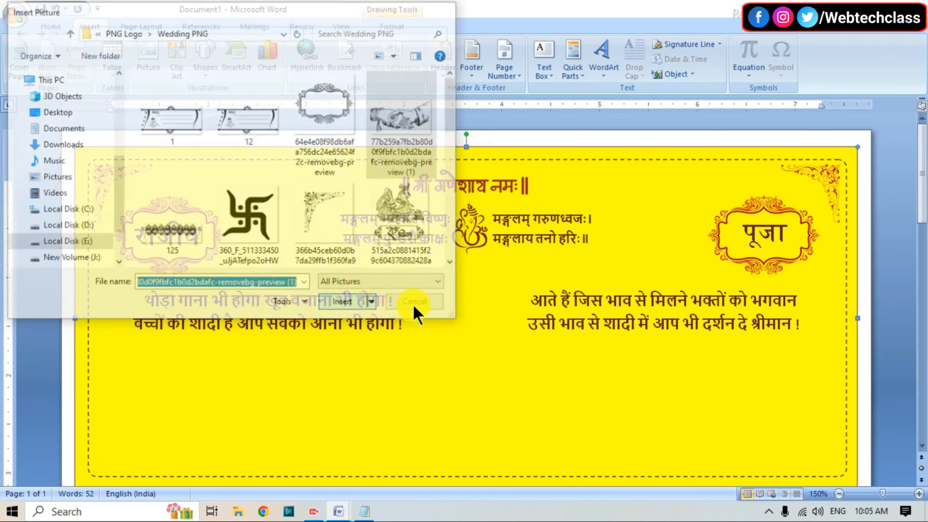
{"action": "left_click", "coordinate": [710, 75]}
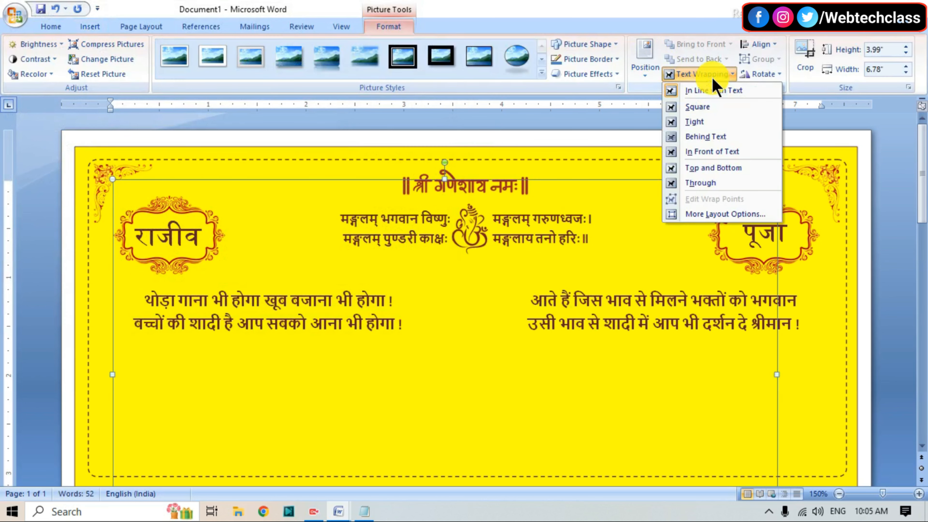
{"action": "left_click", "coordinate": [722, 157]}
Step: Shrink the joined-hands picture to about 0.58" by 0.99", place it between the two slogans and center it horizontally
{"action": "left_click_drag", "start_coordinate": [777, 179], "coordinate": [543, 316]}
{"action": "left_click_drag", "start_coordinate": [329, 391], "coordinate": [432, 257]}
{"action": "left_click_drag", "start_coordinate": [647, 182], "coordinate": [119, 380]}
{"action": "left_click_drag", "start_coordinate": [170, 406], "coordinate": [467, 313]}
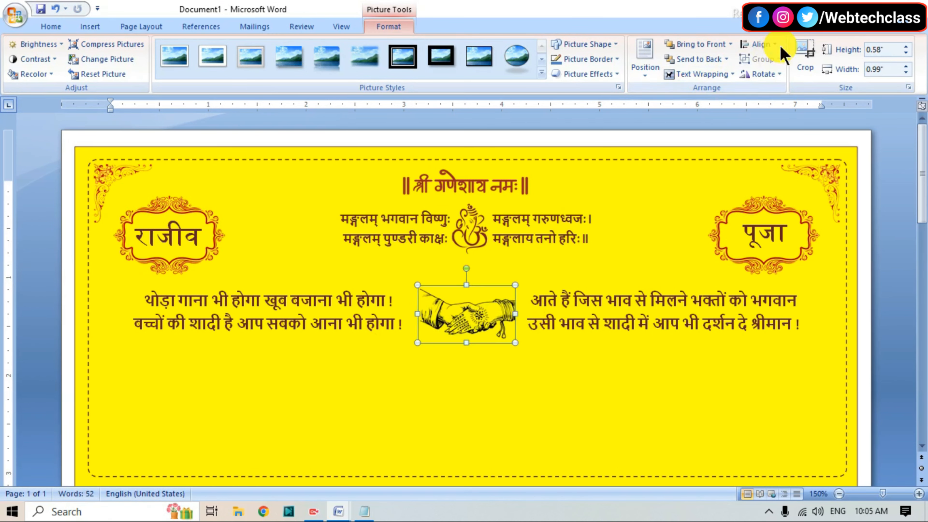
{"action": "left_click", "coordinate": [761, 44]}
{"action": "left_click", "coordinate": [785, 72]}
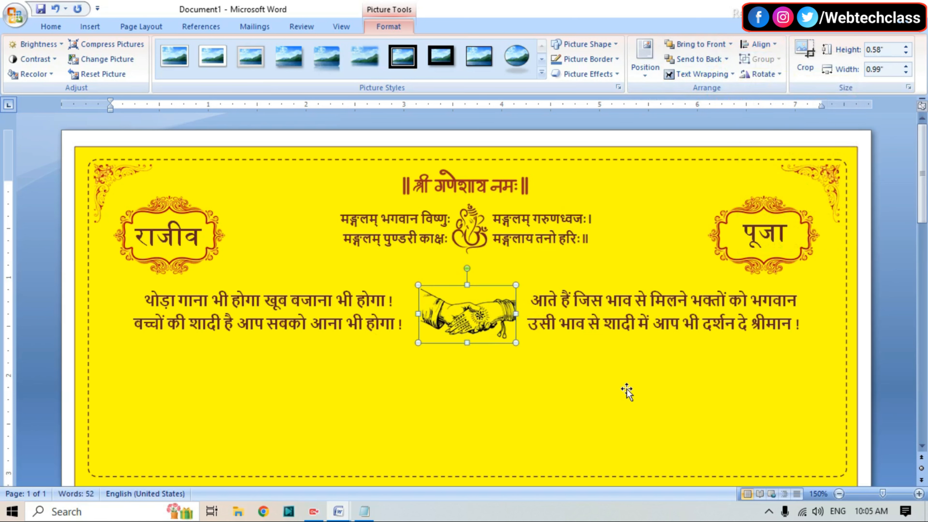
Step: Recolor the joined-hands picture with the red light variation and set its contrast to +40%
{"action": "left_click", "coordinate": [37, 75]}
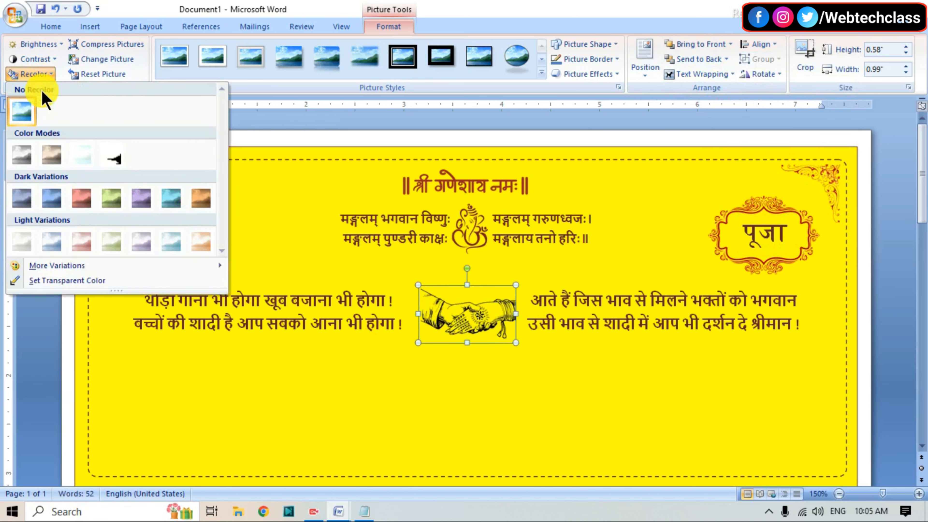
{"action": "left_click", "coordinate": [81, 244]}
{"action": "left_click", "coordinate": [38, 59]}
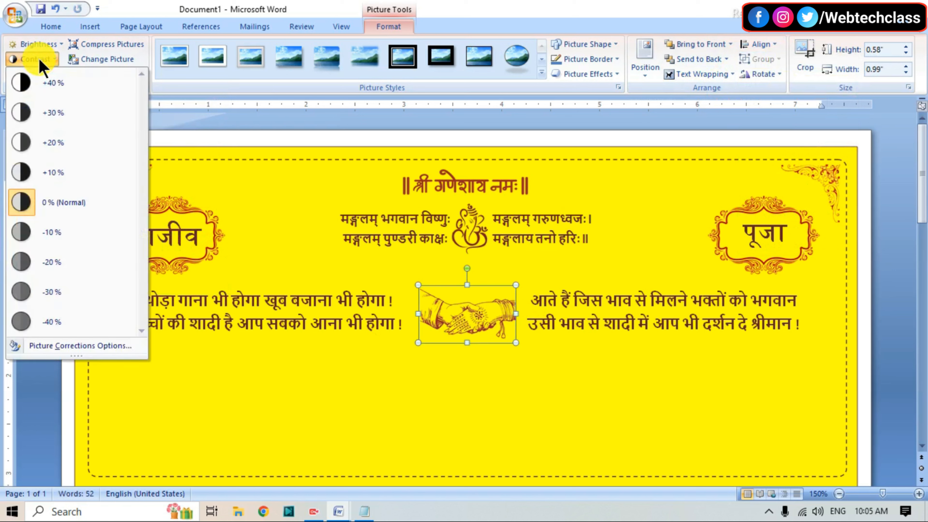
{"action": "left_click", "coordinate": [48, 84]}
{"action": "left_click", "coordinate": [498, 426]}
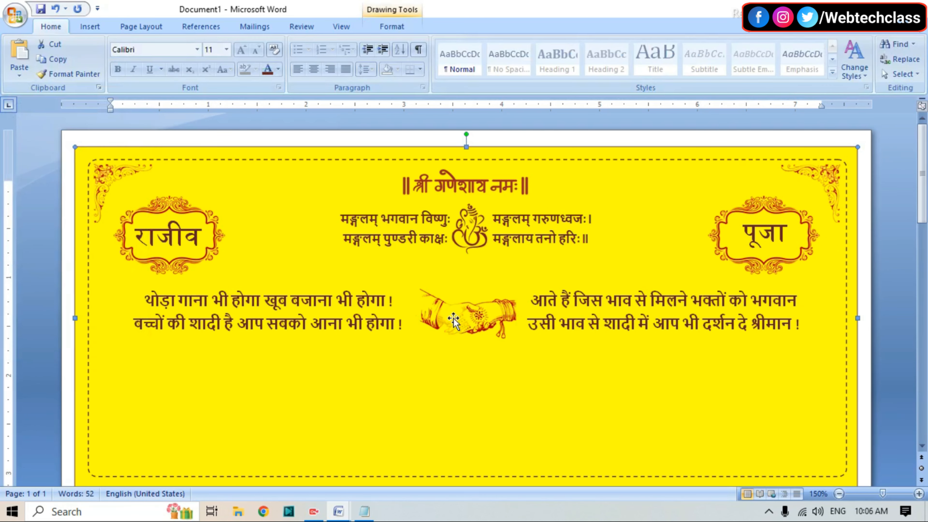
Step: Open the file selection for inserting another picture on the card
{"action": "left_click", "coordinate": [88, 27]}
{"action": "left_click", "coordinate": [149, 59]}
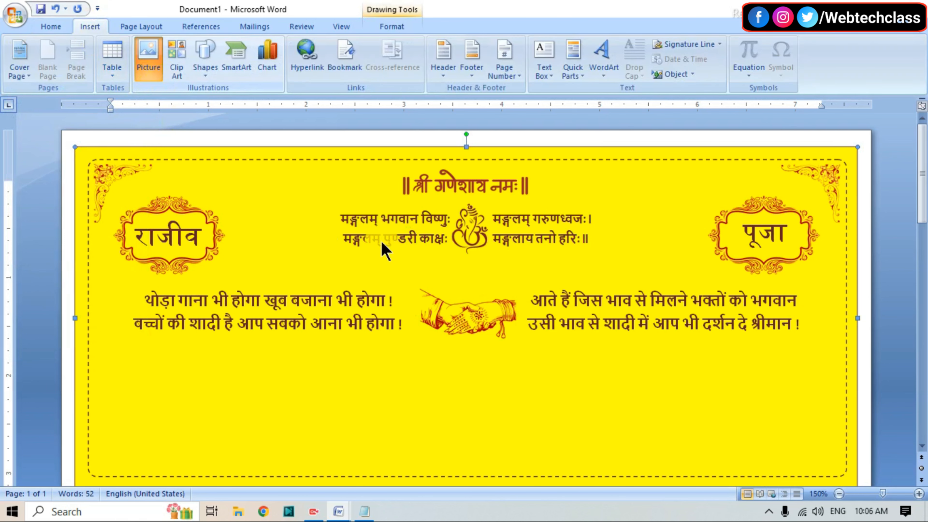